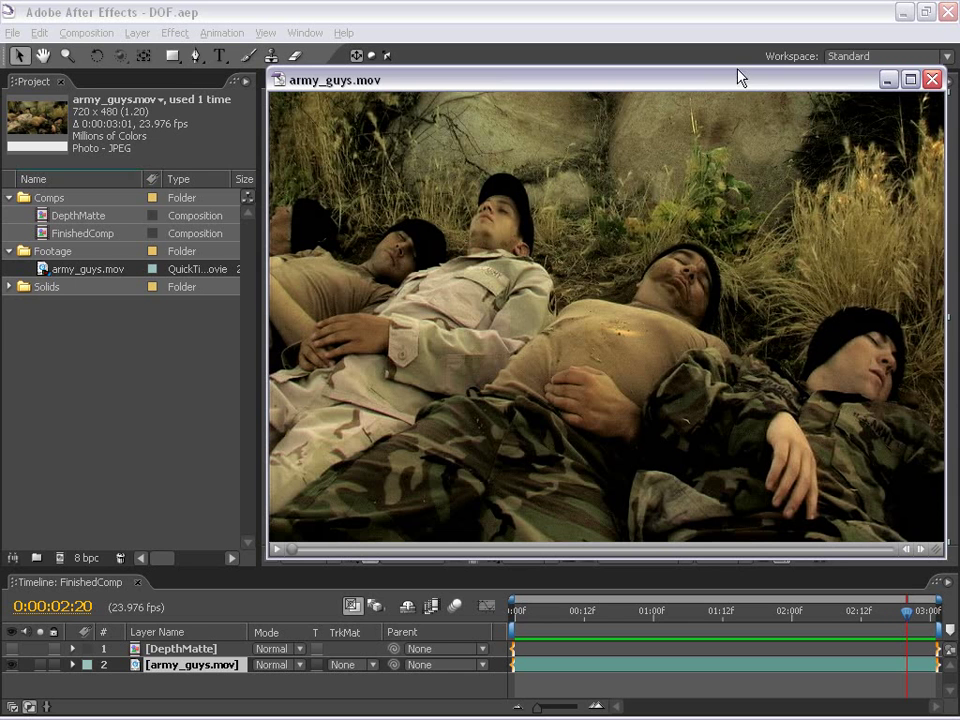
Minimize the army_guys.mov footage window and preview the FinishedComp composition from its first frame
{"action": "left_click_drag", "start_coordinate": [742, 88], "coordinate": [639, 96]}
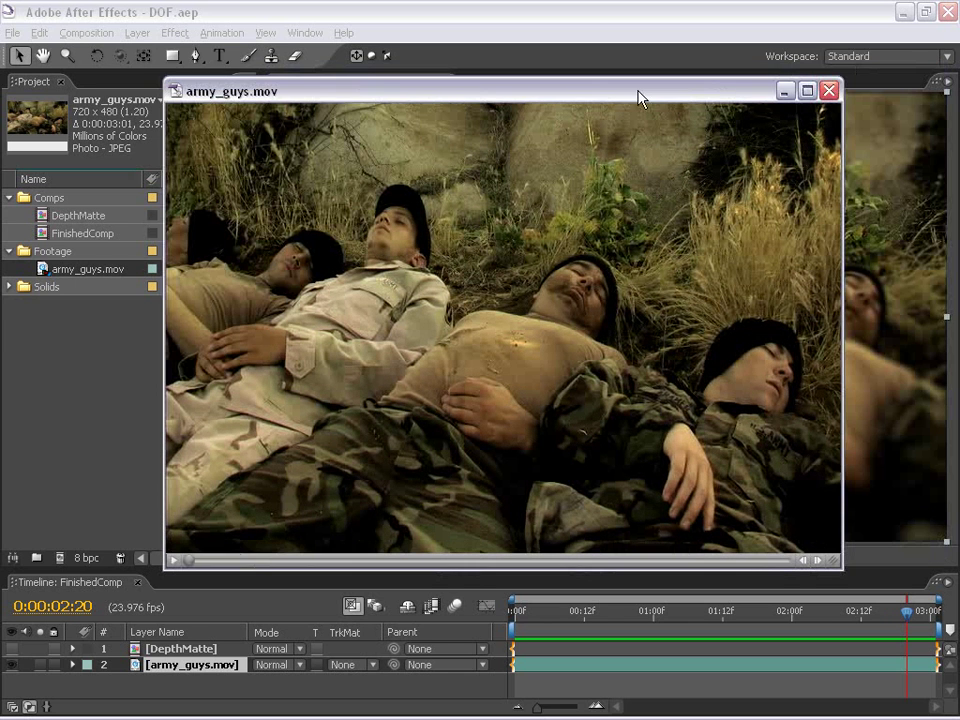
{"action": "left_click", "coordinate": [786, 92]}
{"action": "left_click", "coordinate": [646, 252]}
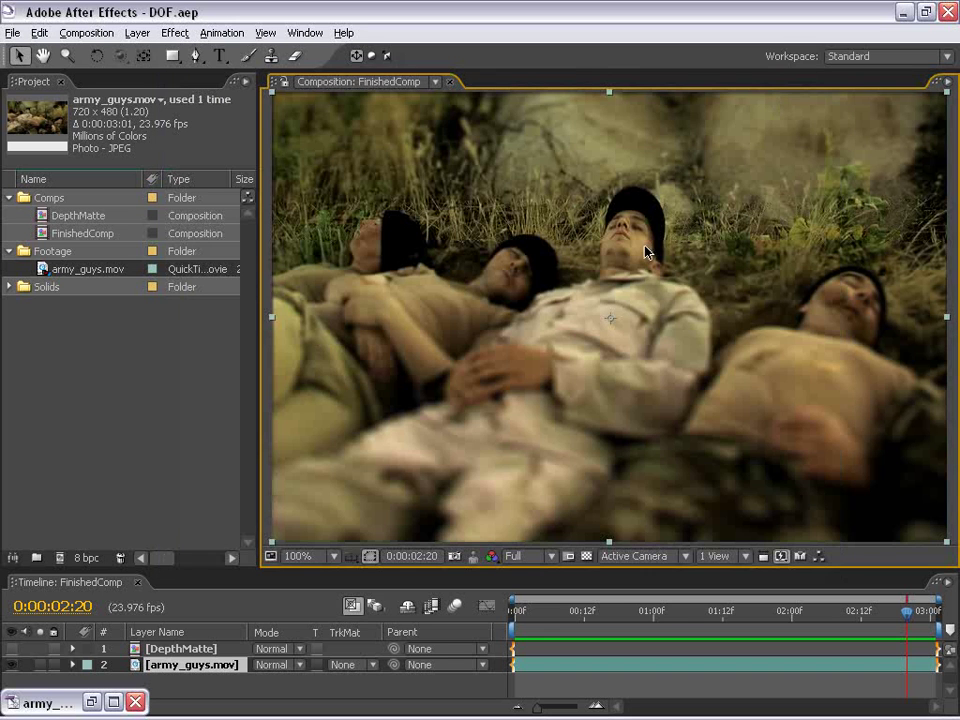
{"action": "left_click_drag", "start_coordinate": [572, 609], "coordinate": [424, 615]}
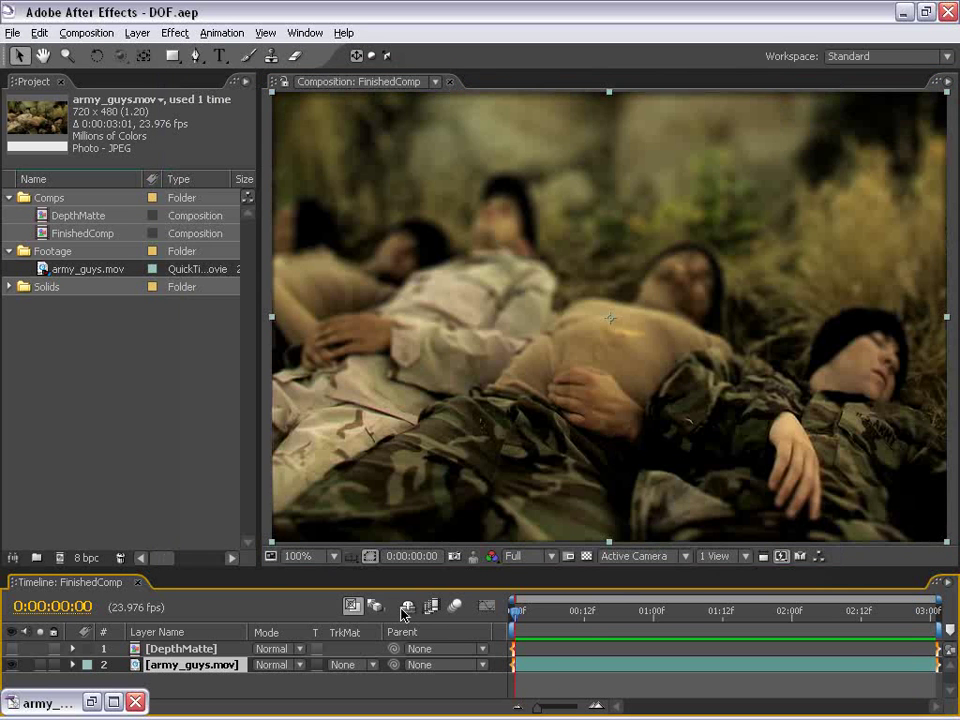
{"action": "key", "text": "KP_0"}
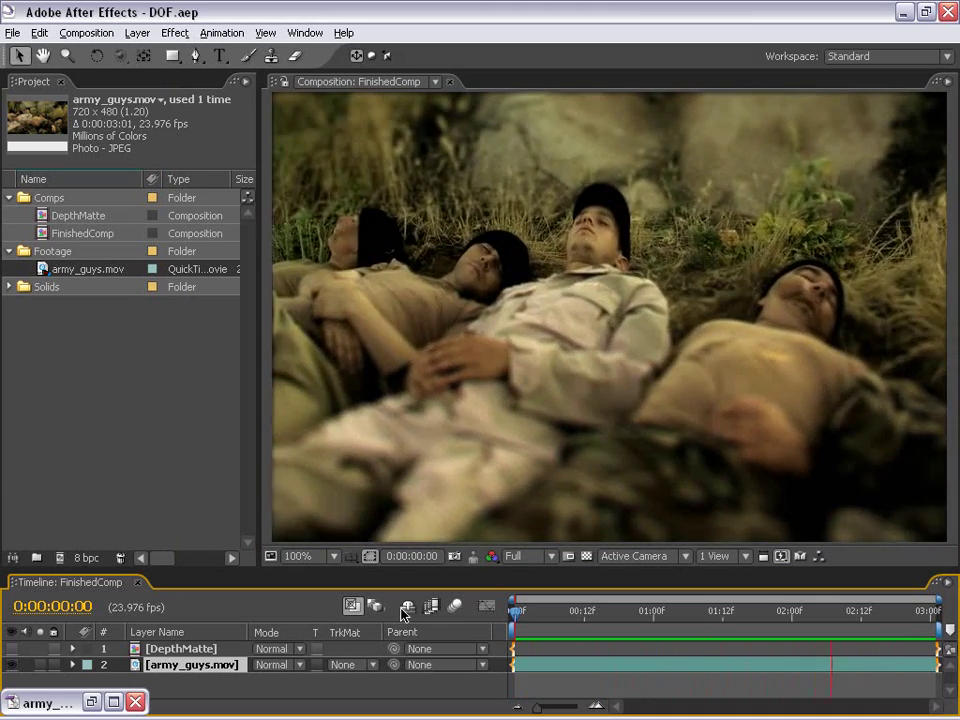
{"action": "key", "text": "space"}
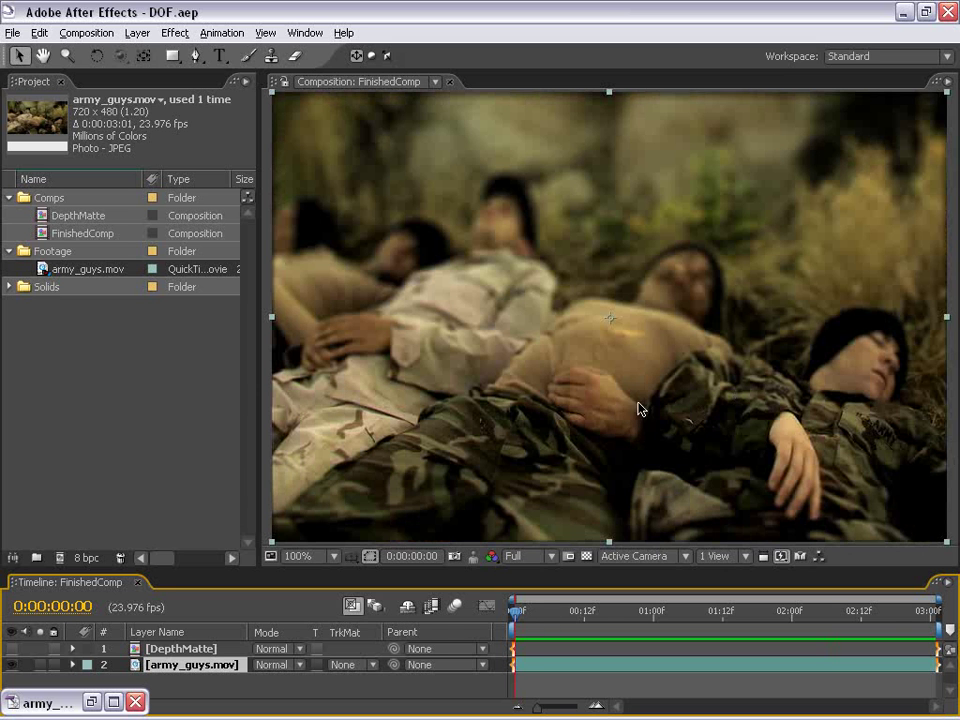
Go to frame 0:00:00:09 of FinishedComp, restore the army_guys.mov footage window and play the original clip for comparison
{"action": "left_click_drag", "start_coordinate": [508, 622], "coordinate": [566, 630]}
{"action": "left_click", "coordinate": [91, 702]}
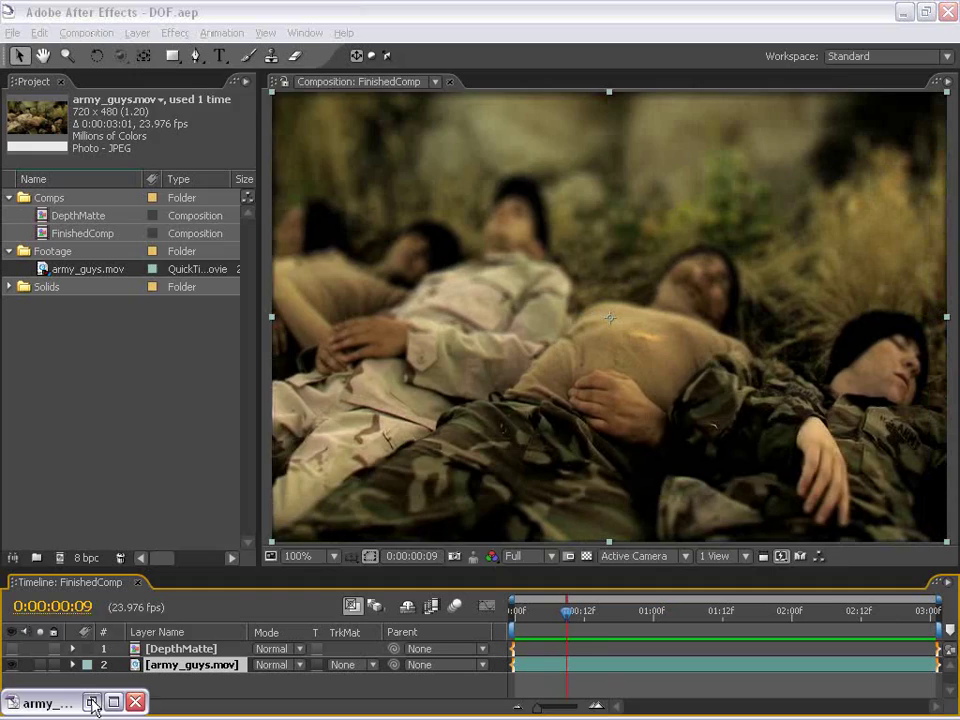
{"action": "left_click_drag", "start_coordinate": [403, 104], "coordinate": [320, 103]}
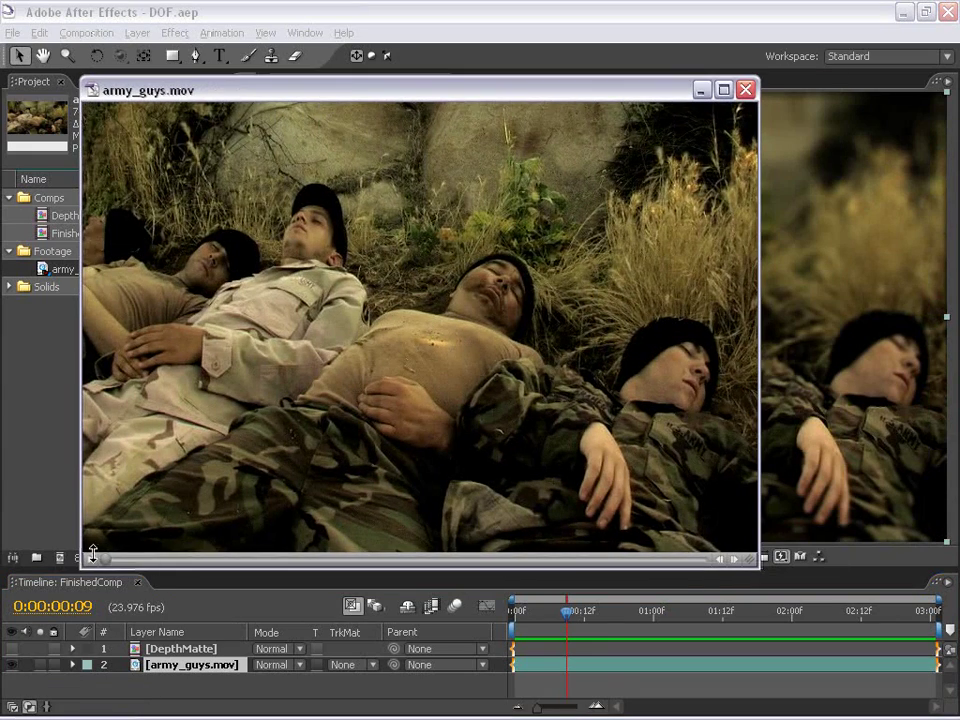
{"action": "key", "text": "space"}
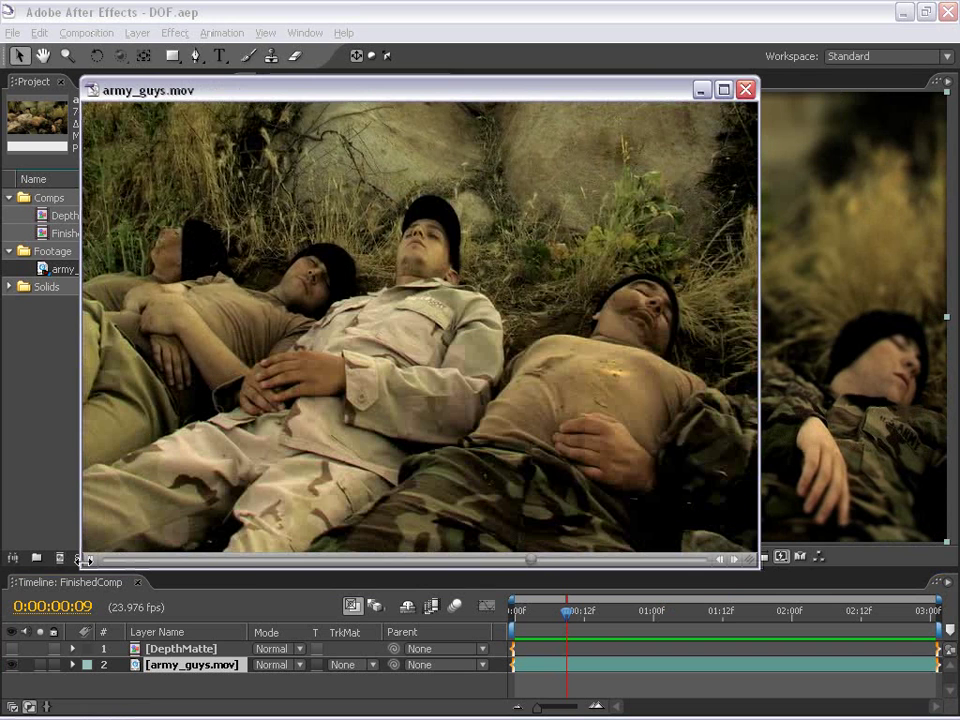
Create a new composition from the army_guys.mov footage item
{"action": "left_click", "coordinate": [40, 272]}
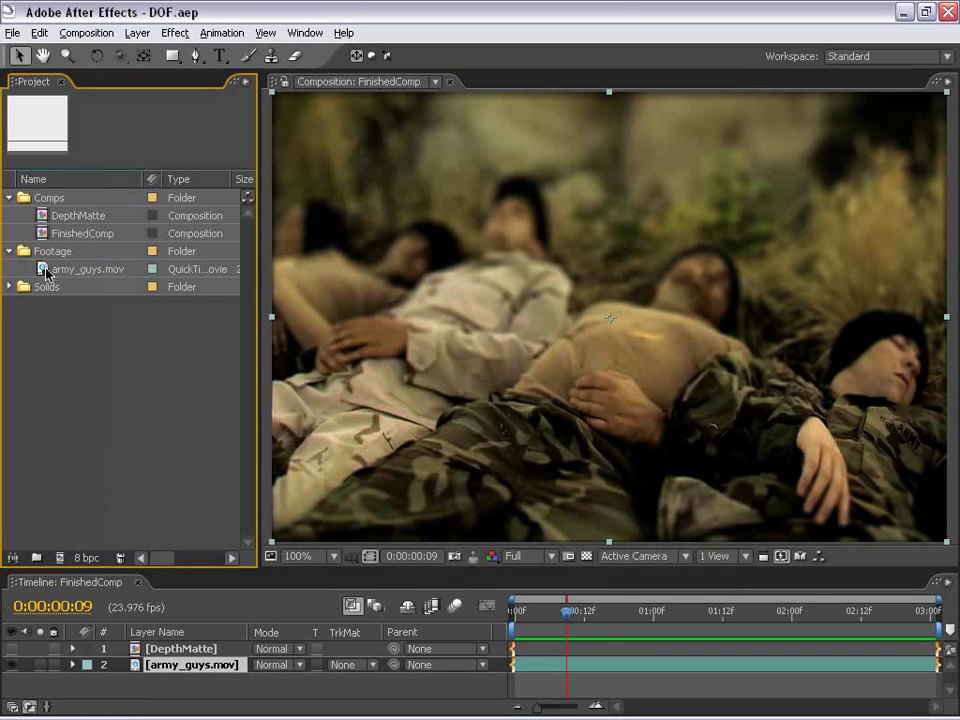
{"action": "left_click", "coordinate": [45, 270]}
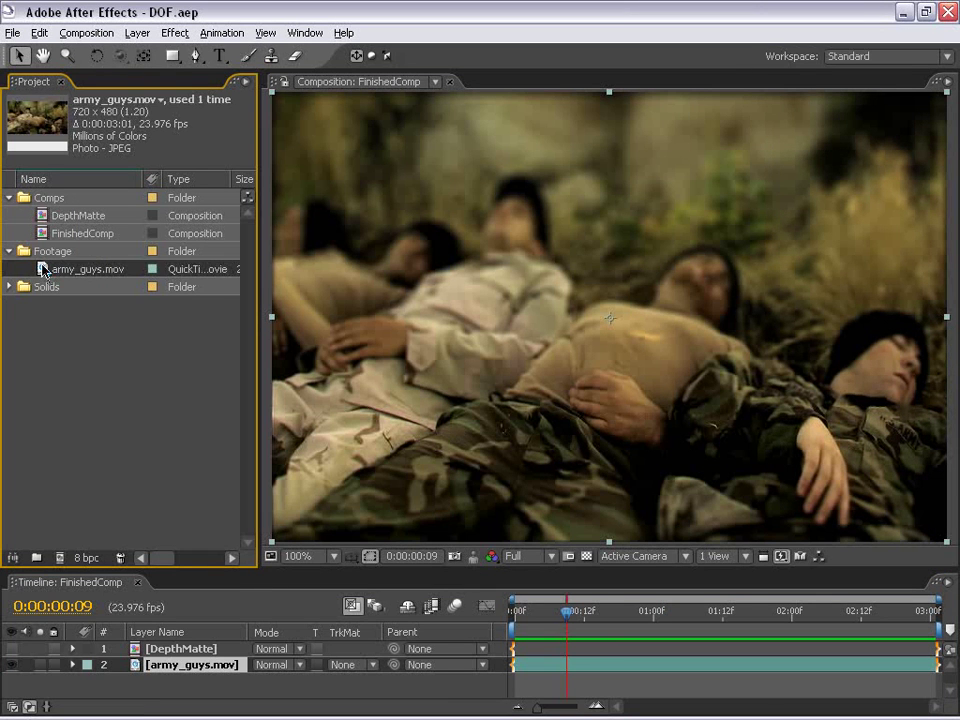
{"action": "left_click_drag", "start_coordinate": [62, 563], "coordinate": [60, 559]}
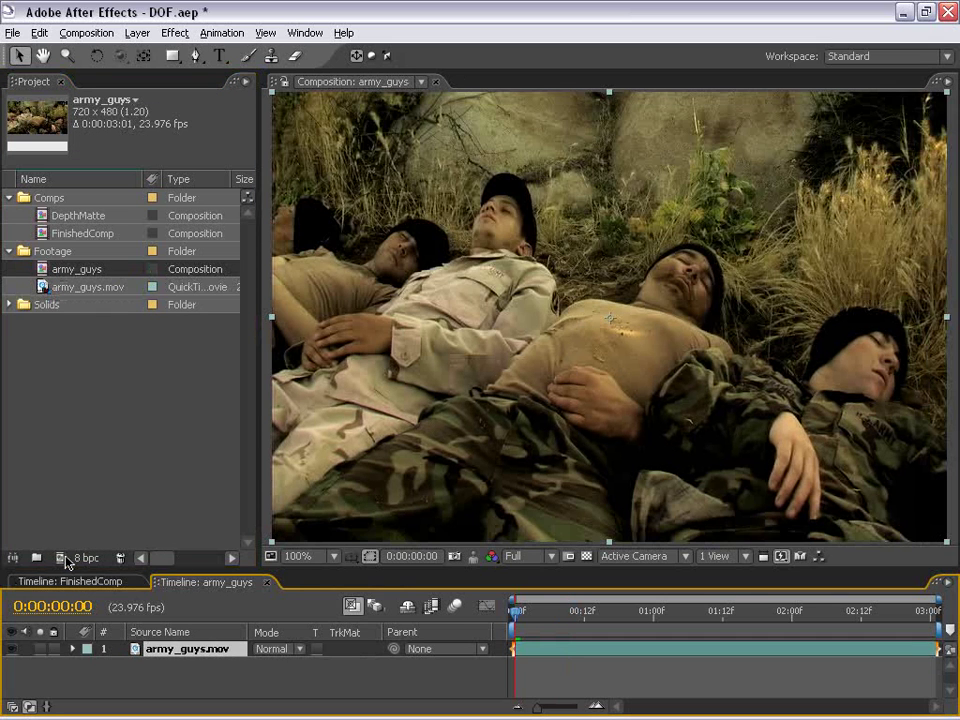
Close the FinishedComp timeline and enlarge the timeline area of the army_guys composition
{"action": "left_click", "coordinate": [100, 584]}
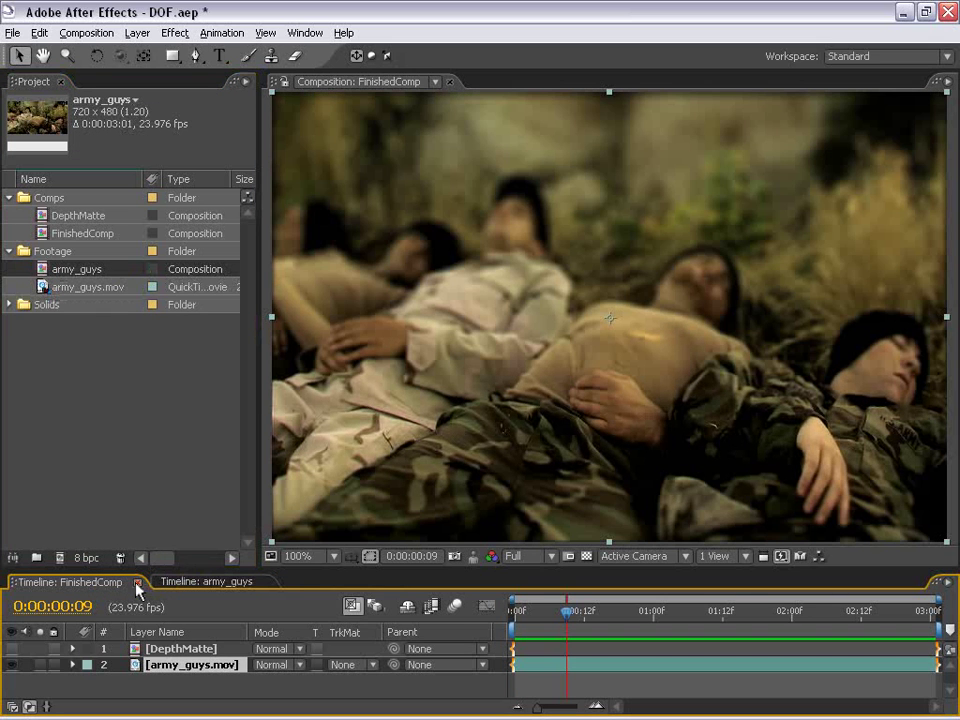
{"action": "left_click", "coordinate": [137, 582]}
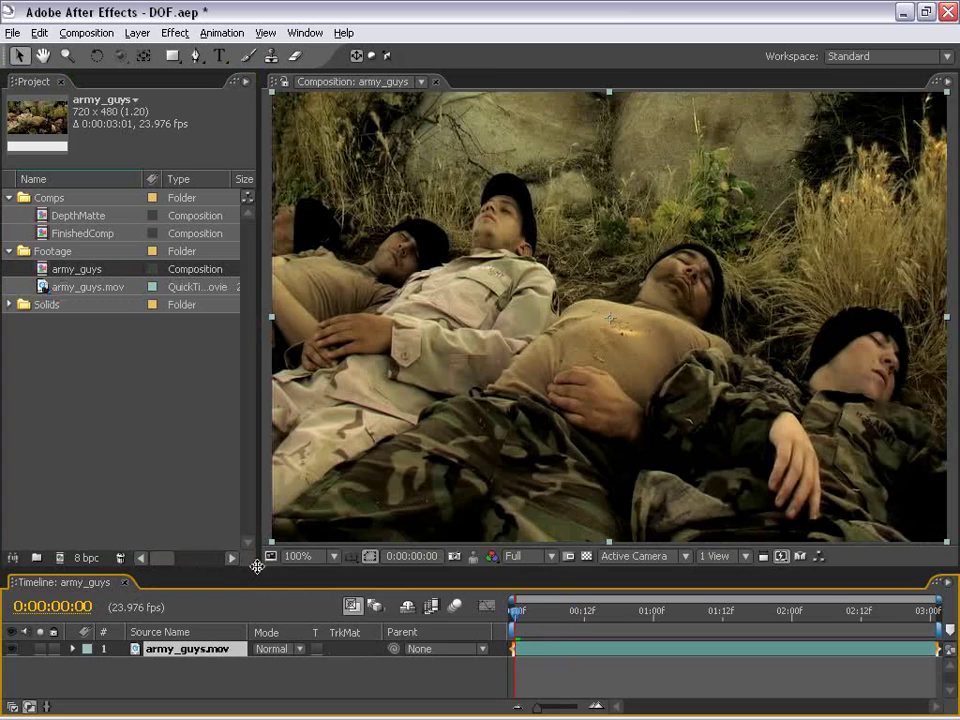
{"action": "left_click_drag", "start_coordinate": [249, 563], "coordinate": [310, 468]}
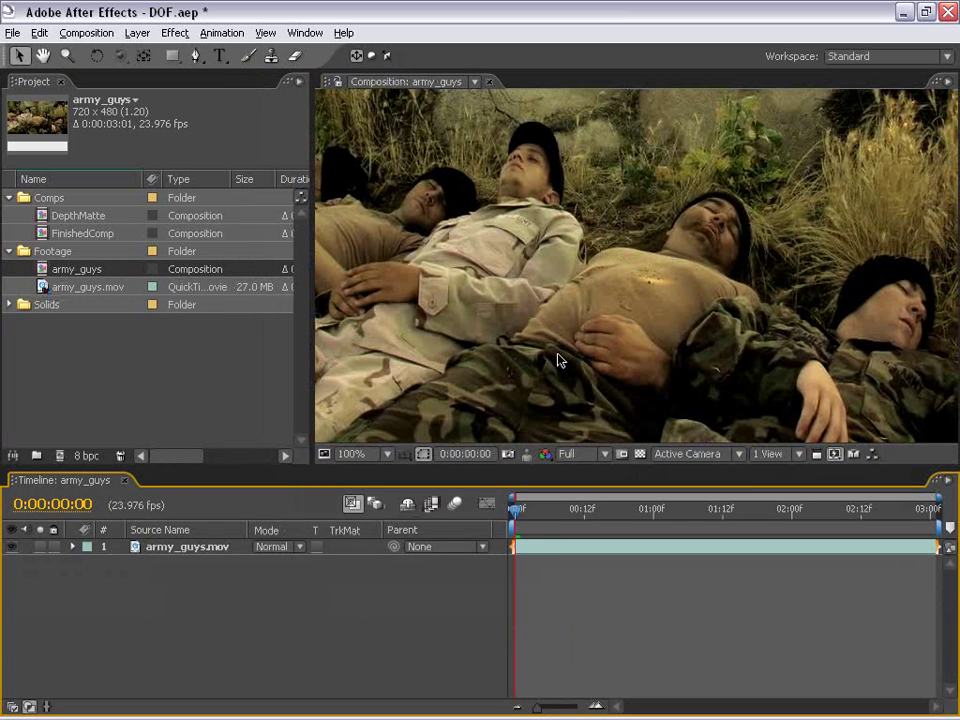
Apply the Lens Blur effect to the army_guys.mov layer
{"action": "scroll", "coordinate": [559, 356], "scroll_direction": "down", "scroll_amount": 1}
{"action": "left_click", "coordinate": [551, 553]}
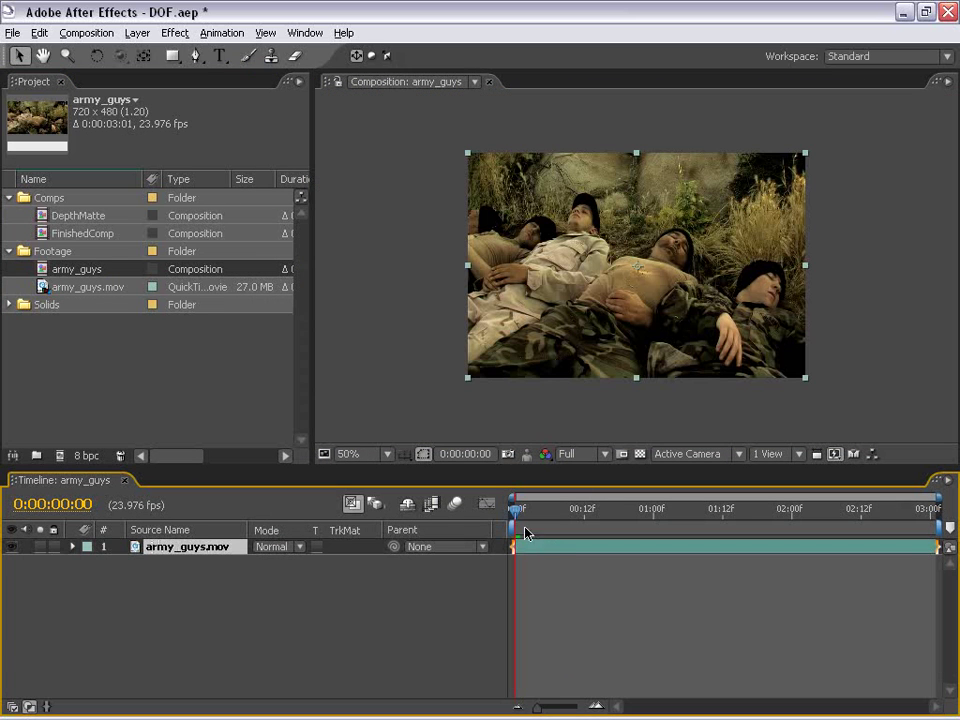
{"action": "left_click", "coordinate": [176, 33]}
{"action": "mouse_move", "coordinate": [199, 154]}
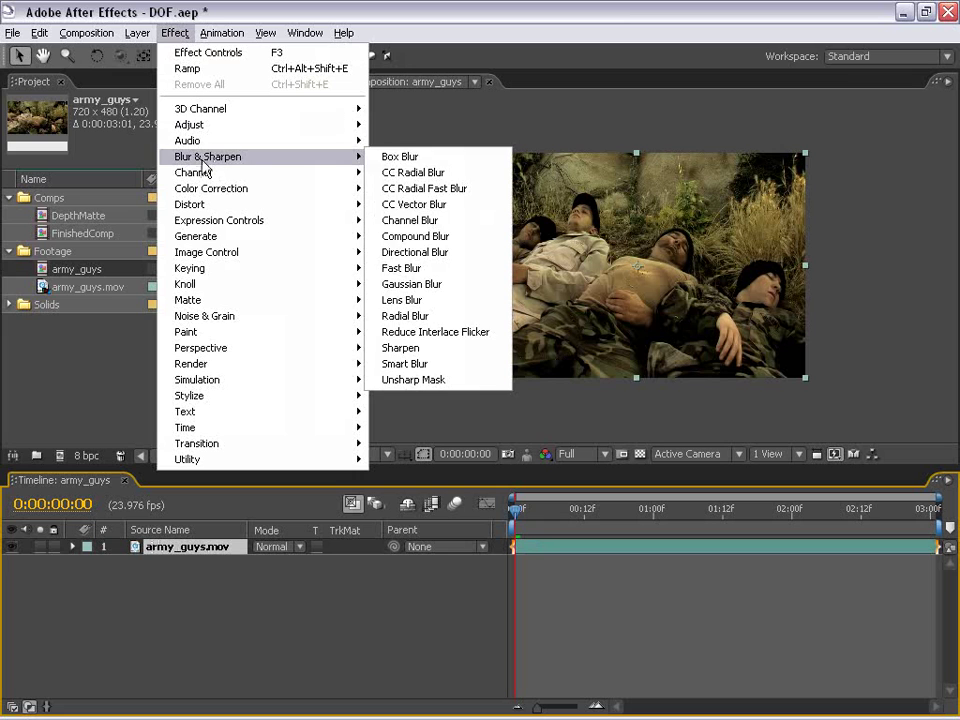
{"action": "left_click", "coordinate": [405, 300]}
{"action": "left_click", "coordinate": [405, 300]}
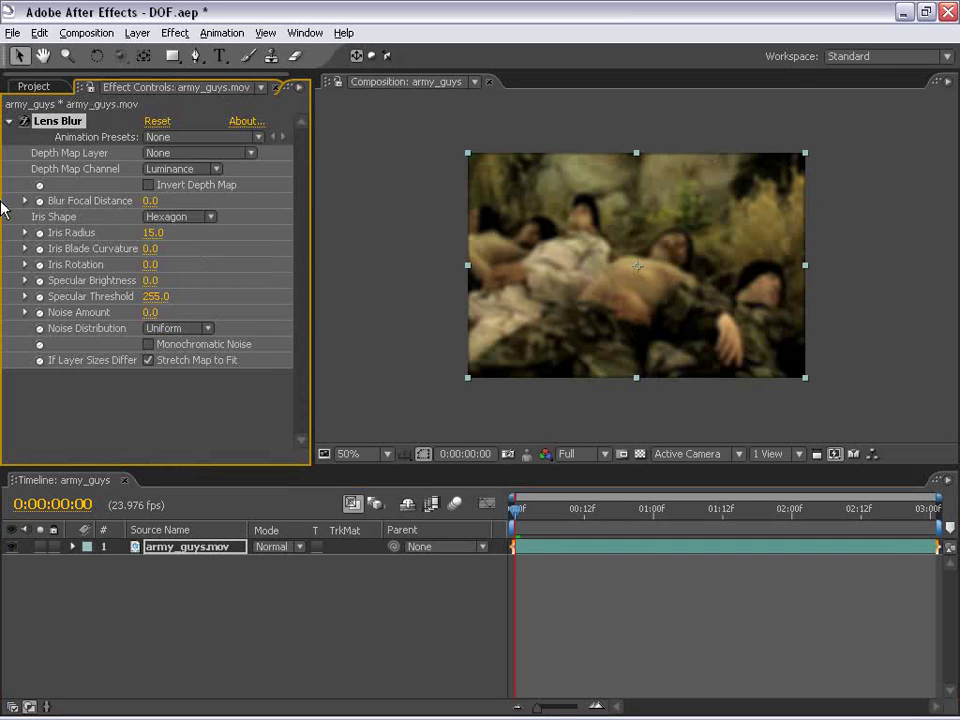
Examine the Lens Blur result on the soldiers up close in the composition view
{"action": "left_click", "coordinate": [430, 285]}
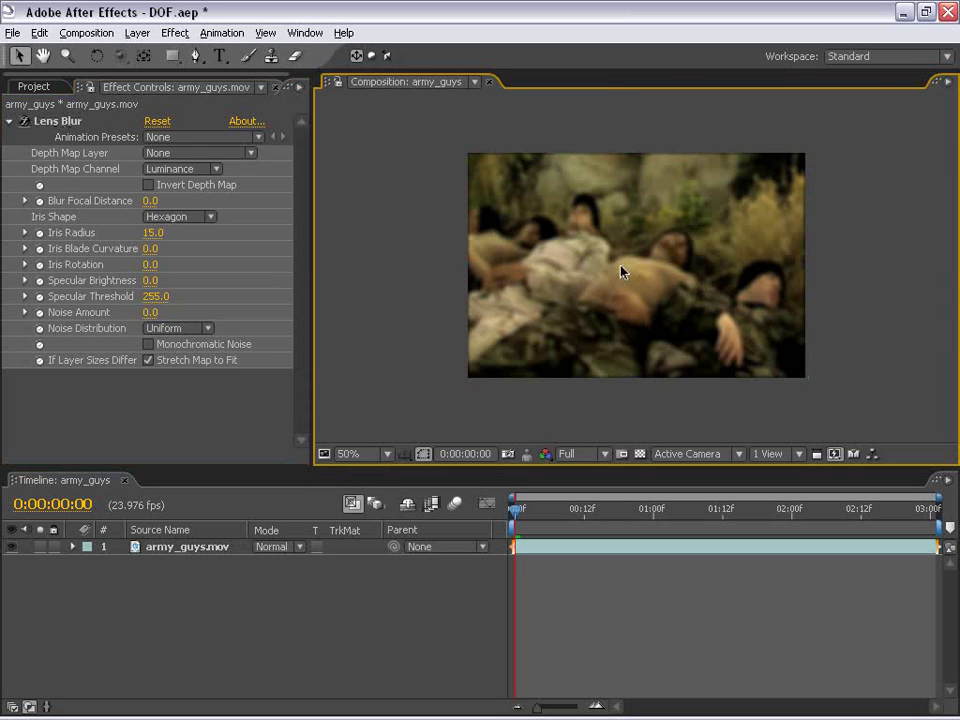
{"action": "scroll", "coordinate": [620, 271], "scroll_direction": "up", "scroll_amount": 1}
{"action": "left_click_drag", "start_coordinate": [658, 268], "coordinate": [563, 262]}
{"action": "scroll", "coordinate": [553, 261], "scroll_direction": "down", "scroll_amount": 1}
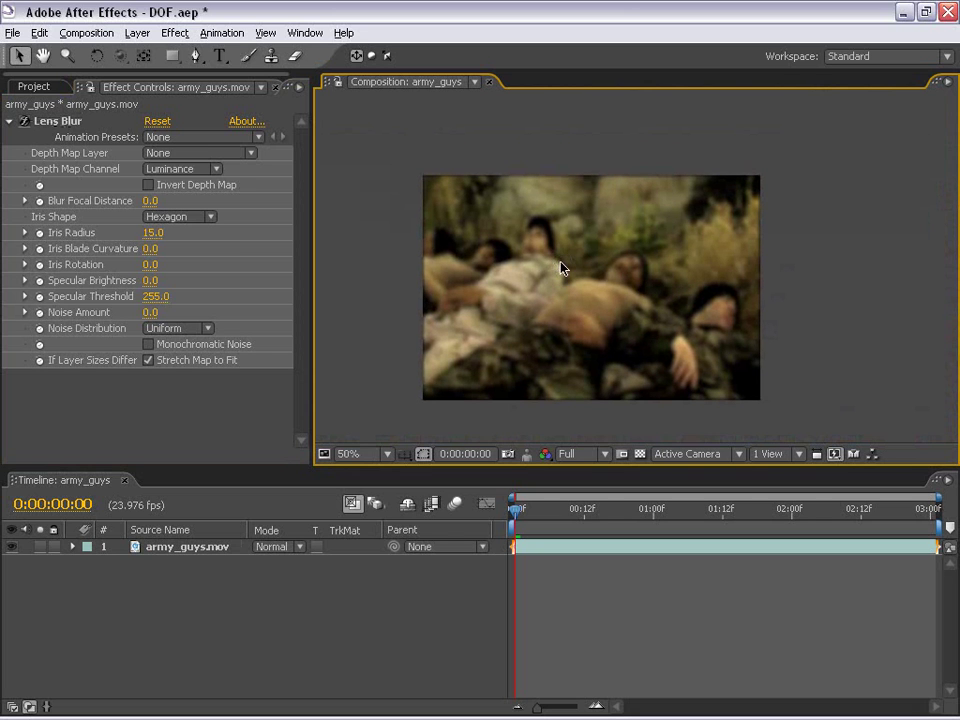
{"action": "scroll", "coordinate": [561, 266], "scroll_direction": "up", "scroll_amount": 2}
{"action": "mouse_move", "coordinate": [561, 264]}
{"action": "left_mouse_down"}
{"action": "mouse_move", "coordinate": [649, 244]}
{"action": "mouse_move", "coordinate": [572, 229]}
{"action": "mouse_move", "coordinate": [566, 266]}
{"action": "mouse_move", "coordinate": [544, 274]}
{"action": "left_mouse_up"}
{"action": "scroll", "coordinate": [600, 245], "scroll_direction": "down", "scroll_amount": 1}
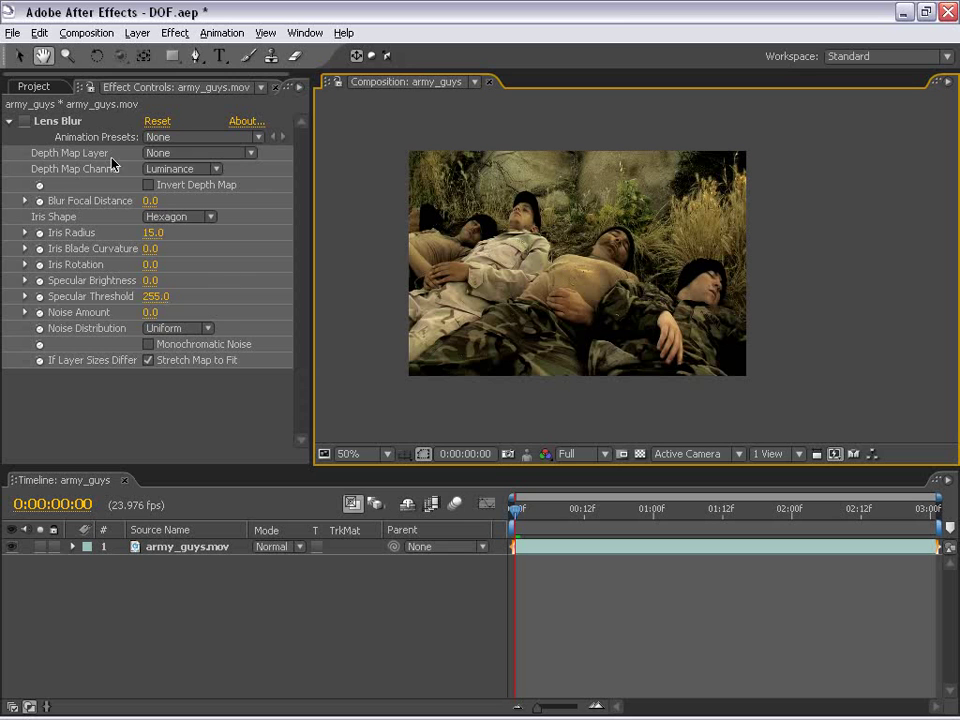
Create a white 720 x 480 solid layer named Depth in the army_guys composition
{"action": "left_click", "coordinate": [643, 636]}
{"action": "left_click", "coordinate": [137, 33]}
{"action": "mouse_move", "coordinate": [143, 52]}
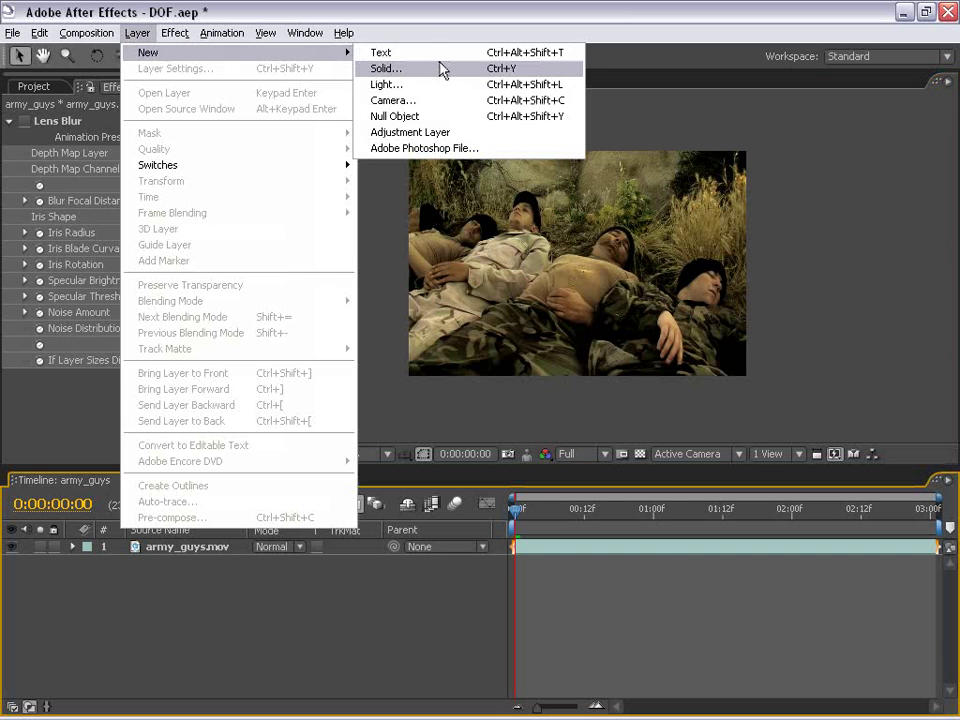
{"action": "left_click", "coordinate": [426, 73]}
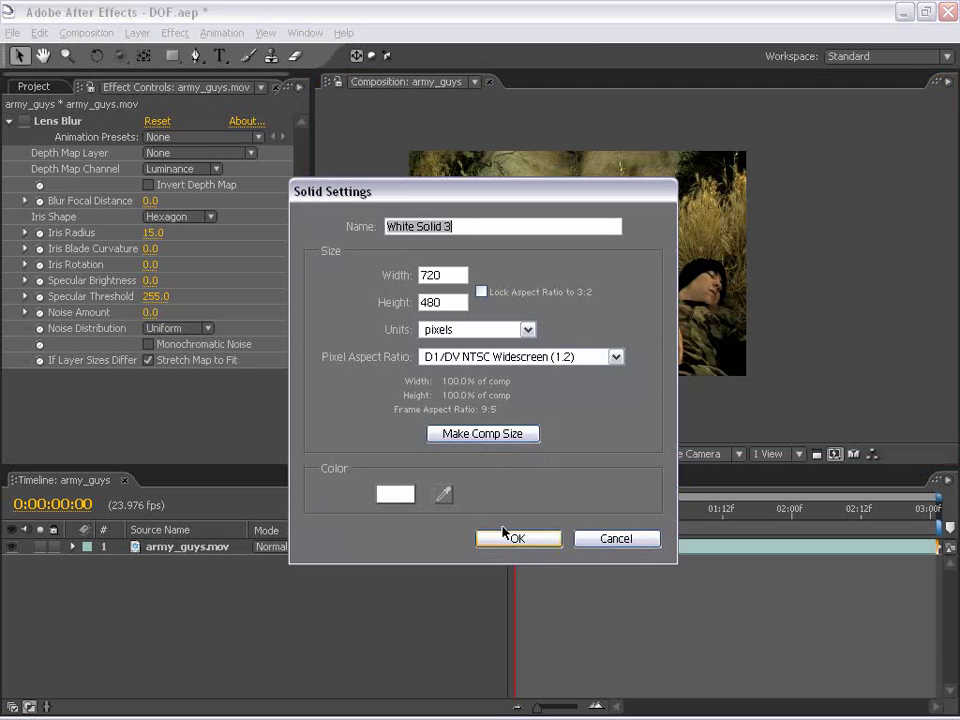
{"action": "type", "text": "Depth"}
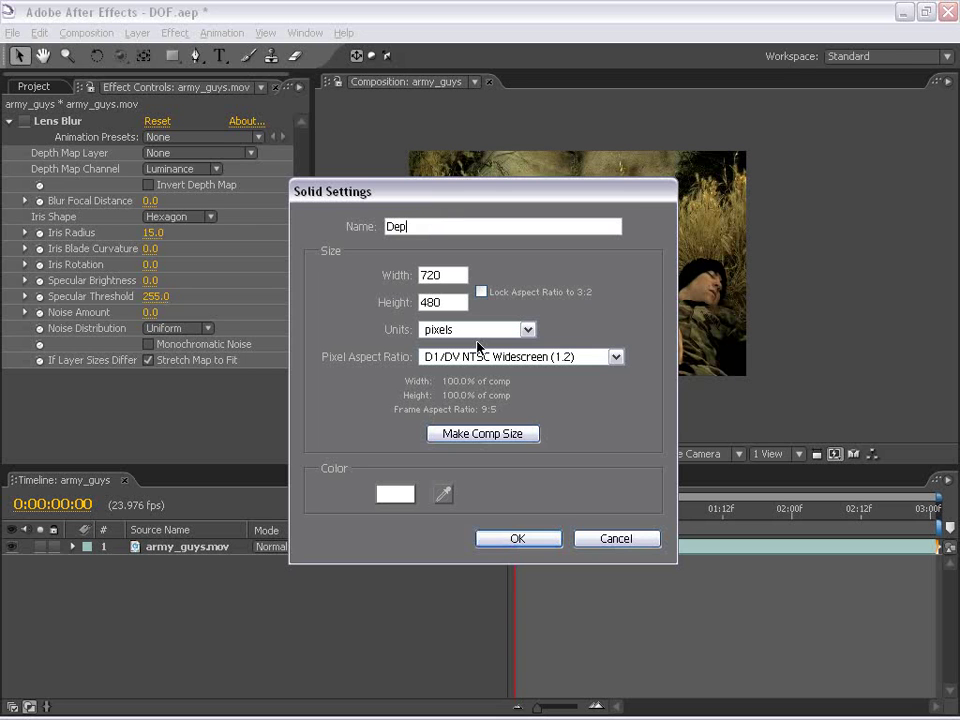
{"action": "left_click", "coordinate": [497, 542]}
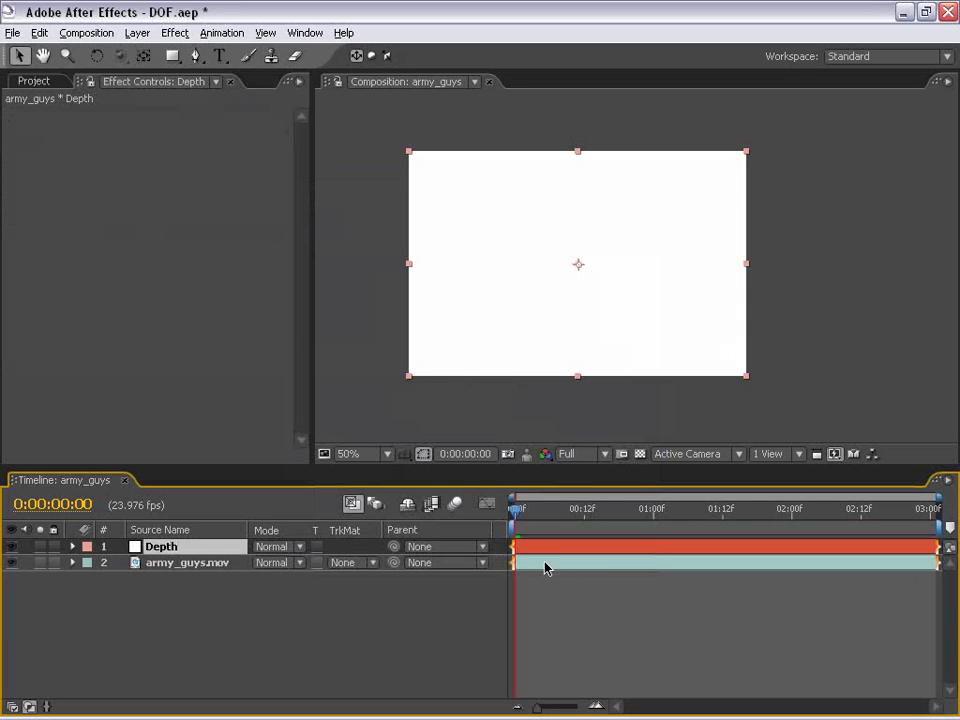
Apply the Ramp effect to the Depth solid
{"action": "left_click", "coordinate": [542, 555]}
{"action": "left_click", "coordinate": [543, 546]}
{"action": "left_click", "coordinate": [175, 32]}
{"action": "mouse_move", "coordinate": [200, 236]}
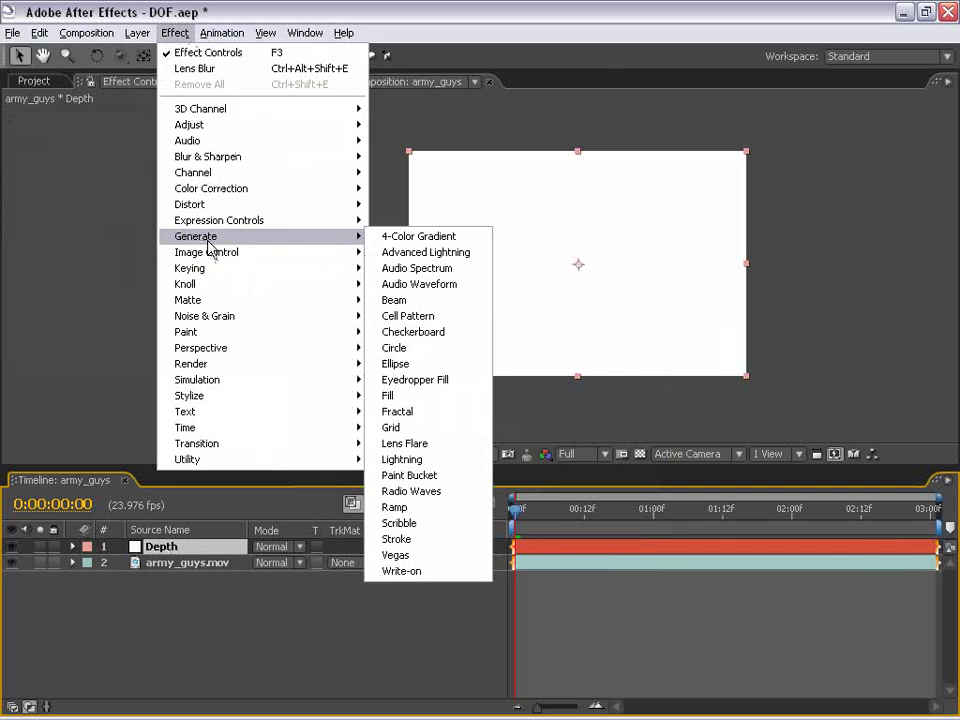
{"action": "left_click", "coordinate": [396, 507]}
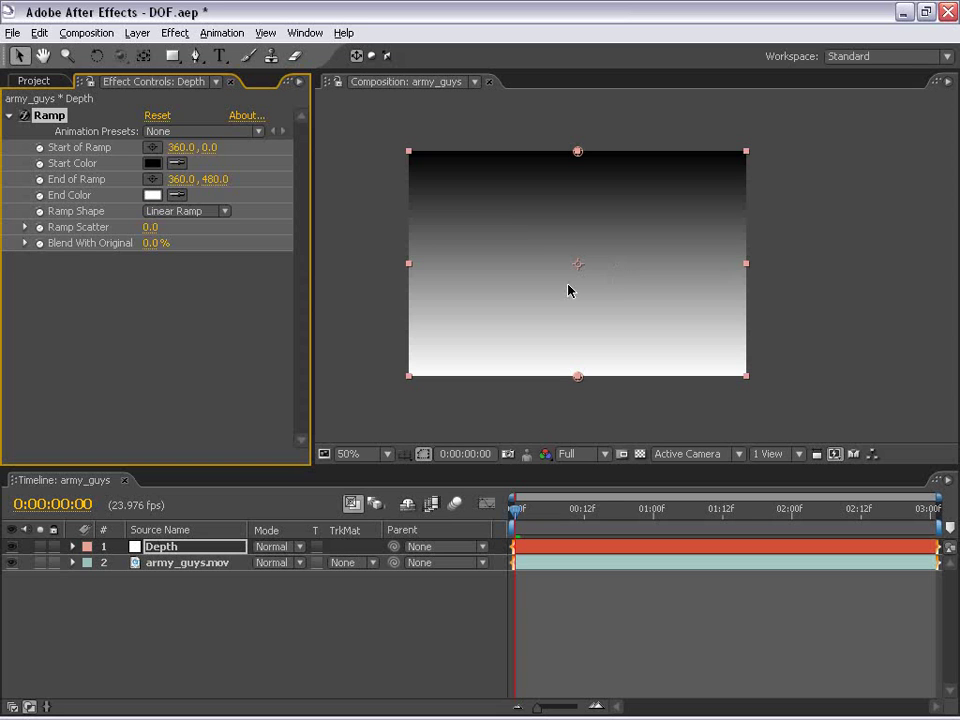
Re-enable Lens Blur on the army_guys.mov layer and set its depth map layer to Depth
{"action": "left_click", "coordinate": [180, 643]}
{"action": "left_click", "coordinate": [158, 564]}
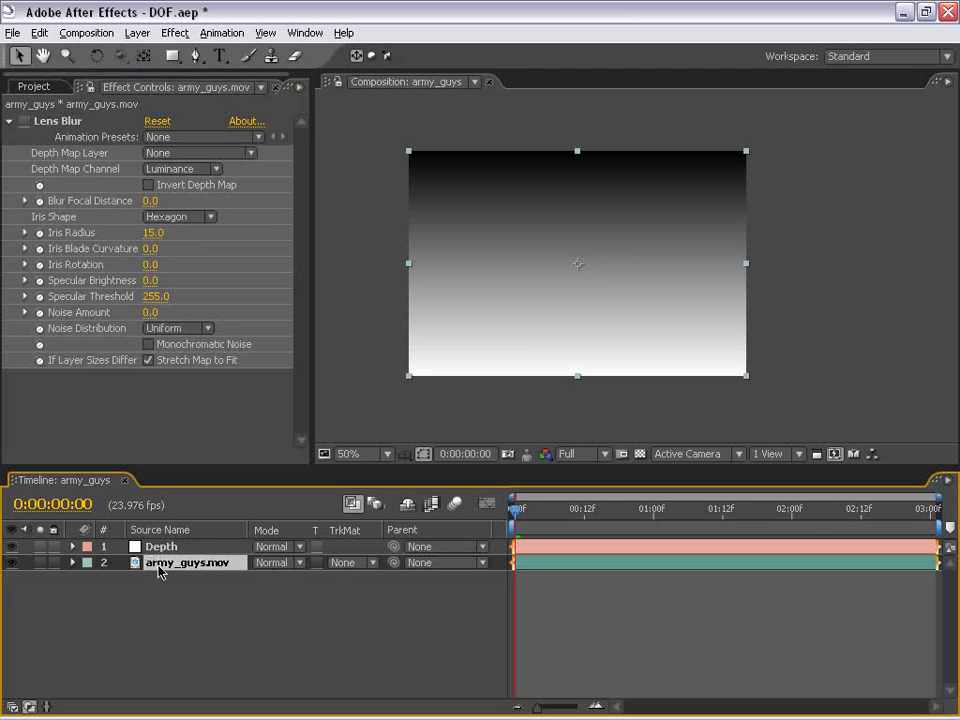
{"action": "left_click", "coordinate": [25, 121]}
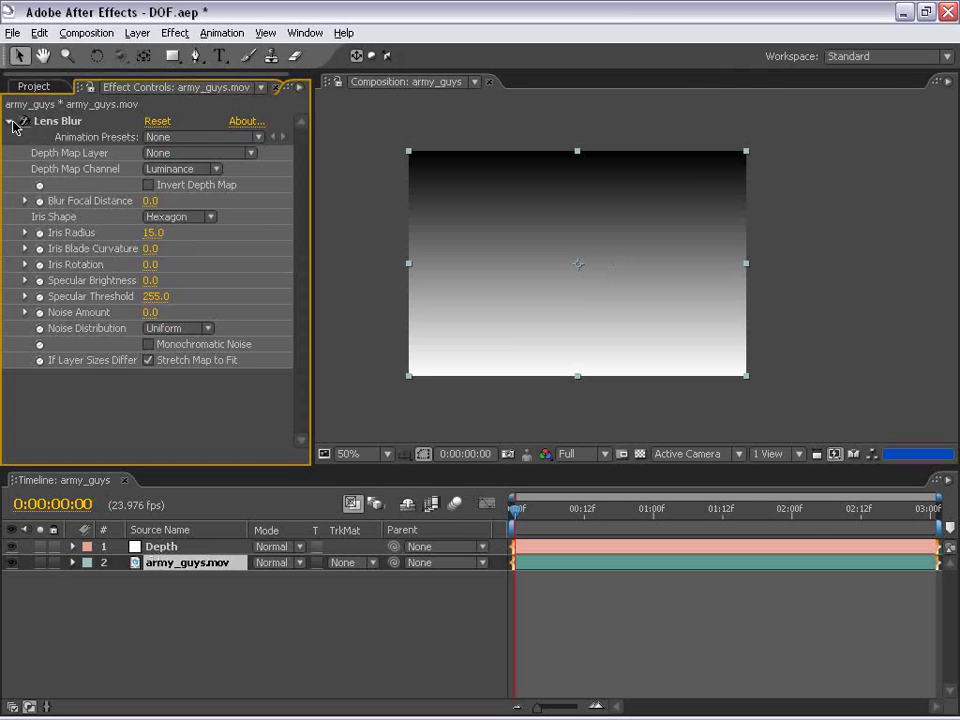
{"action": "left_click", "coordinate": [195, 155]}
{"action": "left_click", "coordinate": [171, 183]}
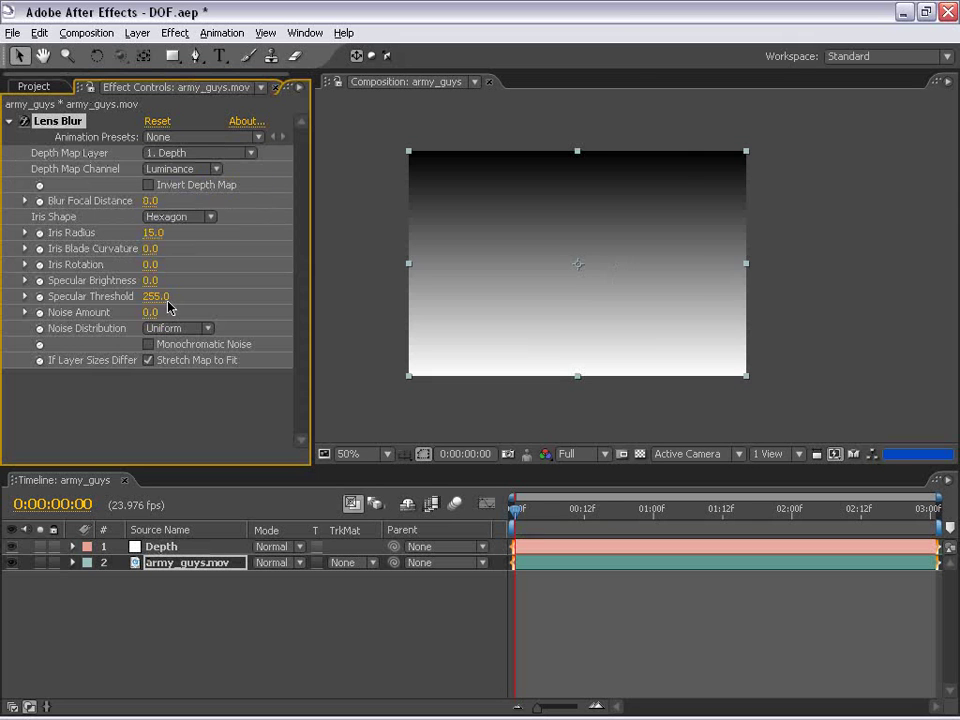
Hide the Depth layer and check the blurred footage up close
{"action": "left_click", "coordinate": [12, 546]}
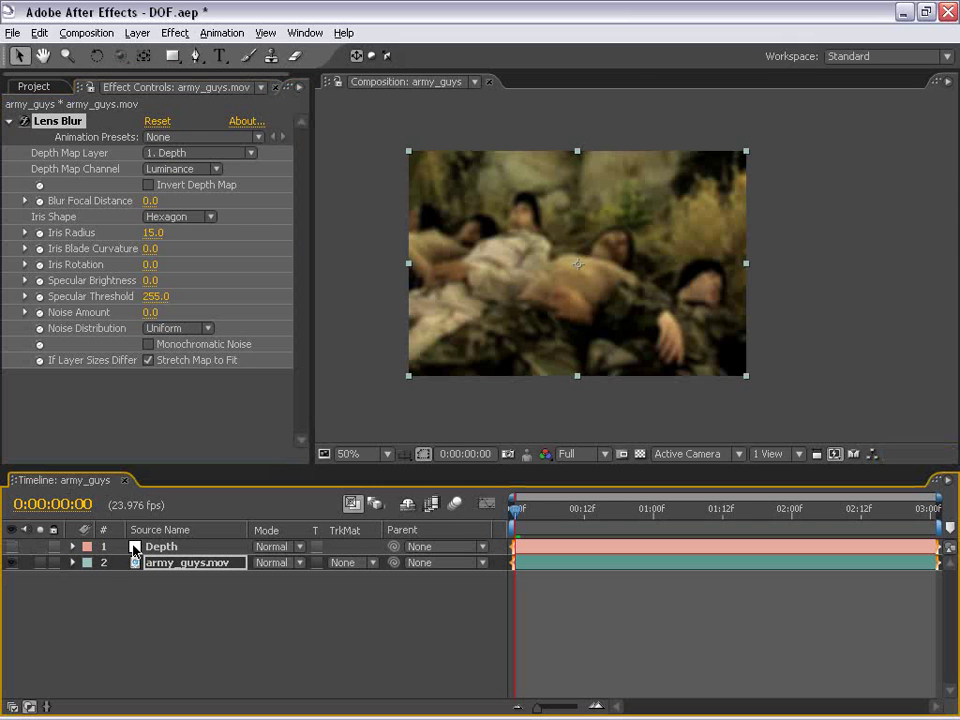
{"action": "left_click", "coordinate": [638, 602]}
{"action": "scroll", "coordinate": [545, 222], "scroll_direction": "up", "scroll_amount": 1}
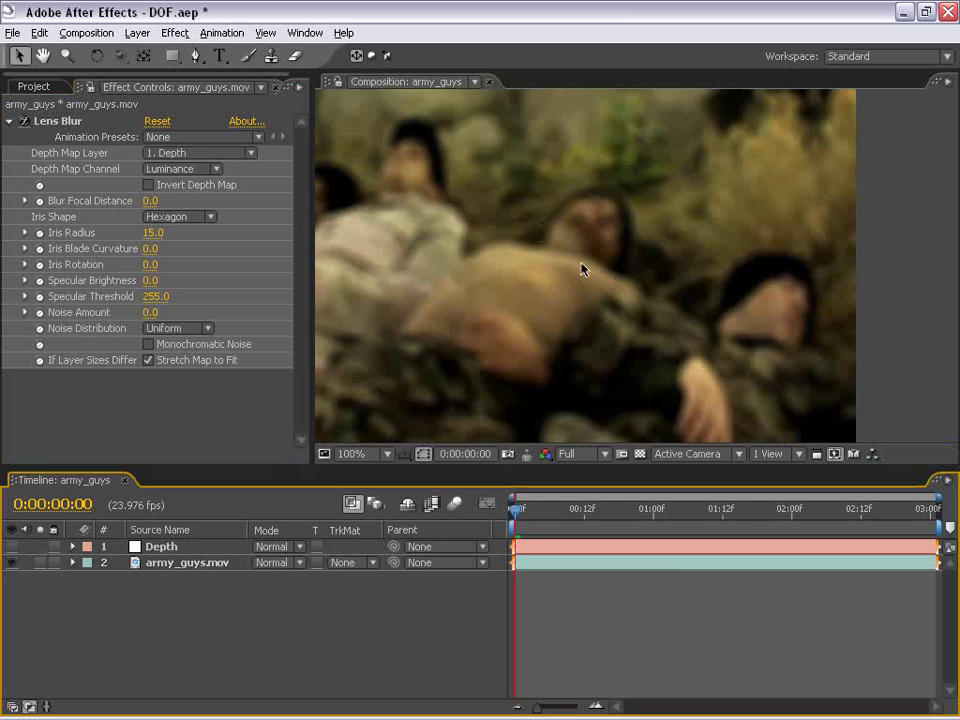
{"action": "scroll", "coordinate": [490, 302], "scroll_direction": "down", "scroll_amount": 1}
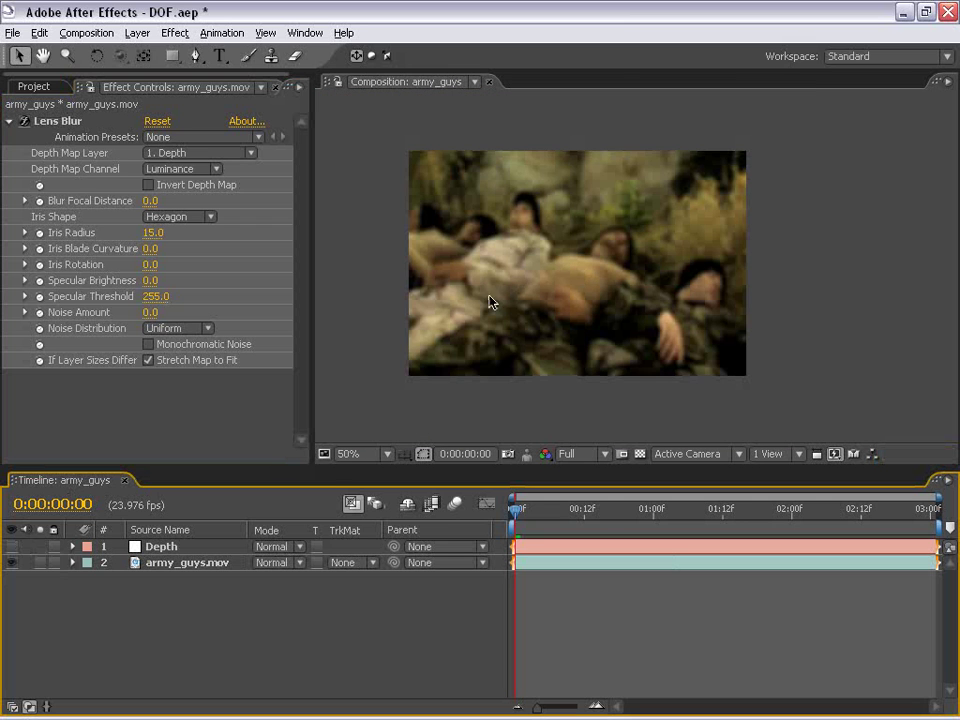
Pre-compose the Depth layer as Depth Comp 1, moving all attributes into the new composition
{"action": "left_click", "coordinate": [156, 546]}
{"action": "left_click", "coordinate": [630, 596]}
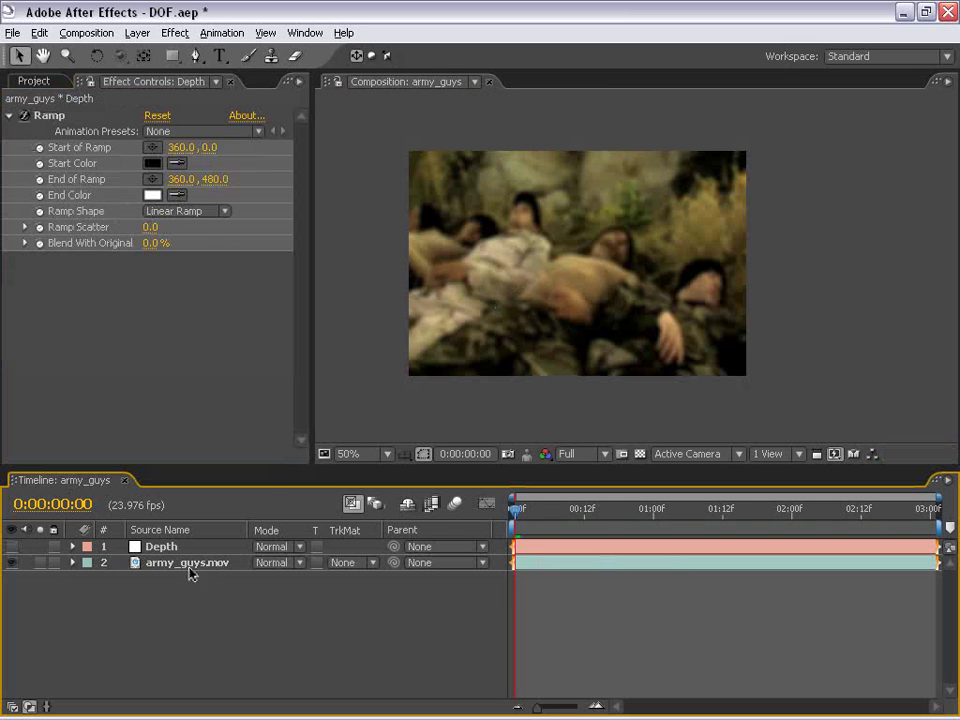
{"action": "left_click", "coordinate": [168, 549]}
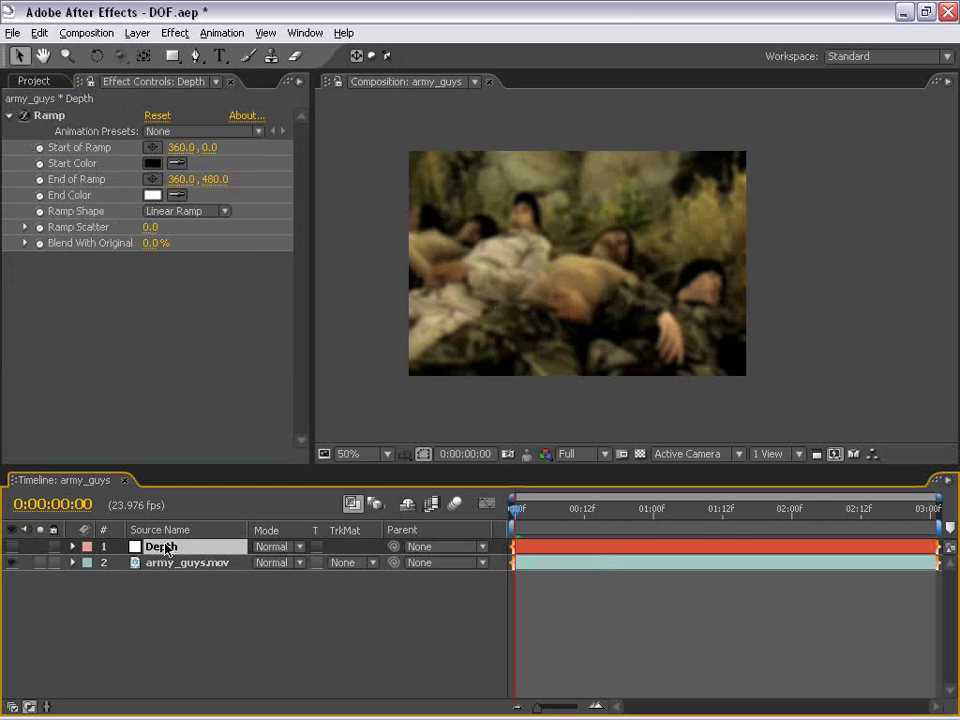
{"action": "left_click", "coordinate": [137, 33]}
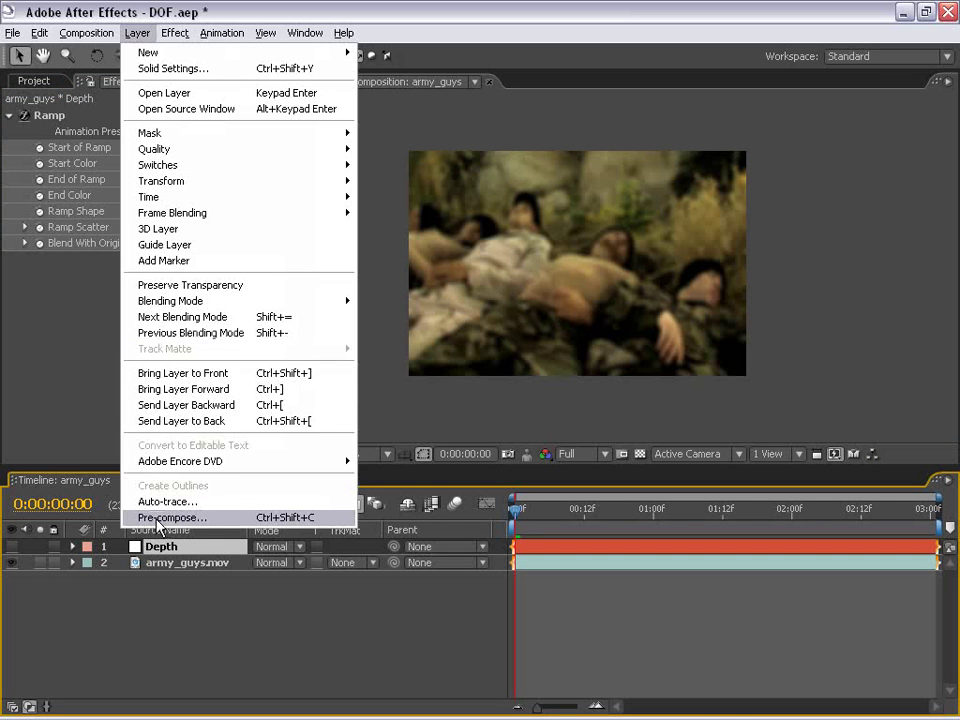
{"action": "left_click", "coordinate": [240, 519]}
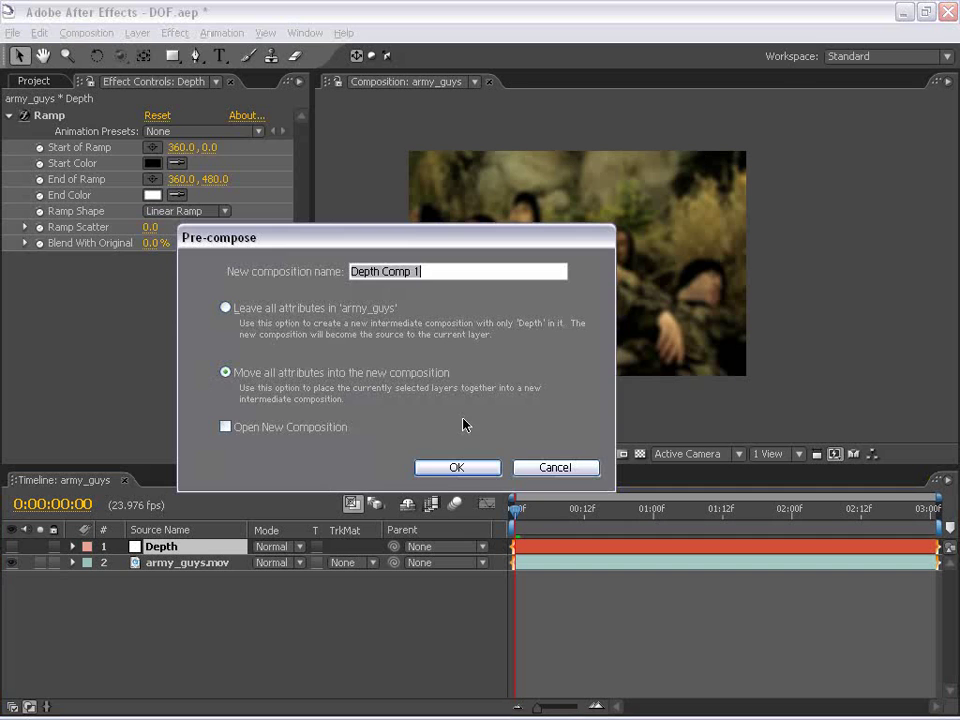
{"action": "left_click", "coordinate": [456, 467]}
{"action": "left_click", "coordinate": [628, 596]}
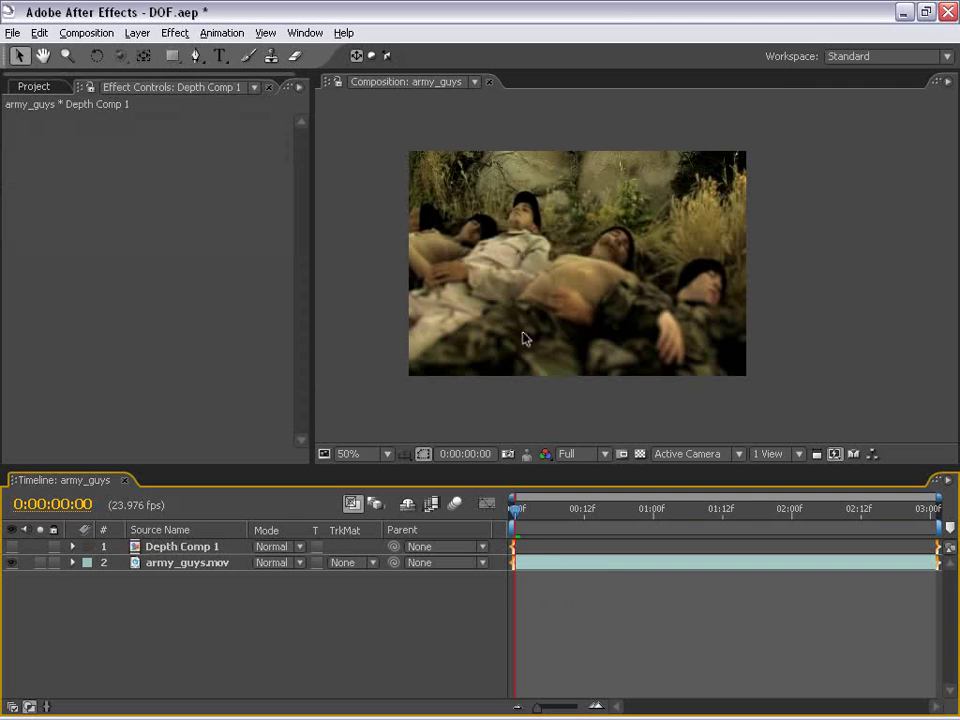
Examine up close how the blur varies from the foreground to the background of the army_guys footage
{"action": "key", "text": "space"}
{"action": "left_click_drag", "start_coordinate": [623, 303], "coordinate": [630, 268]}
{"action": "scroll", "coordinate": [622, 285], "scroll_direction": "up", "scroll_amount": 1}
{"action": "left_click_drag", "start_coordinate": [563, 219], "coordinate": [559, 304]}
{"action": "left_click_drag", "start_coordinate": [540, 392], "coordinate": [551, 246]}
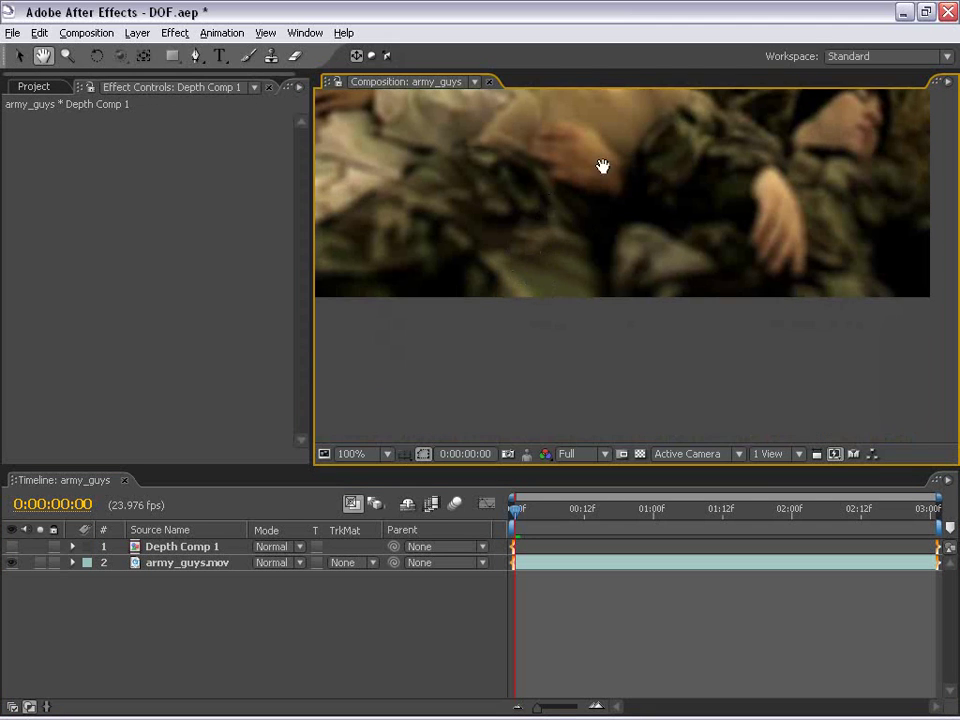
{"action": "left_click_drag", "start_coordinate": [602, 163], "coordinate": [602, 328]}
{"action": "scroll", "coordinate": [619, 195], "scroll_direction": "down", "scroll_amount": 2}
{"action": "left_click_drag", "start_coordinate": [619, 195], "coordinate": [602, 250]}
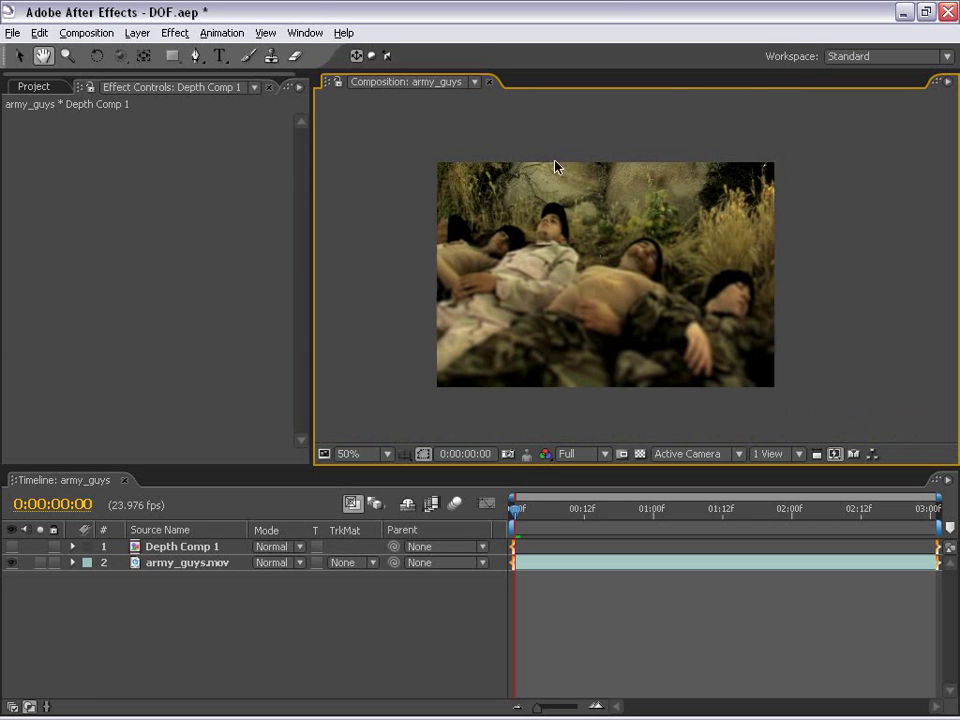
{"action": "left_click_drag", "start_coordinate": [634, 268], "coordinate": [611, 246]}
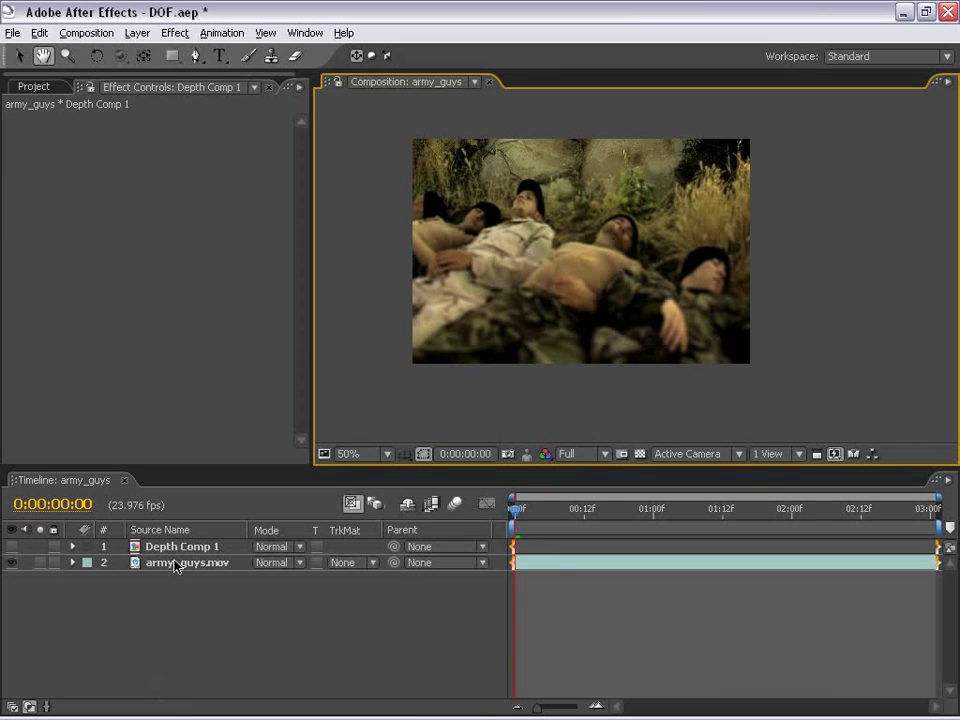
Open Depth Comp 1 and place a new viewer of it side by side with the existing viewer
{"action": "double_click", "coordinate": [551, 547]}
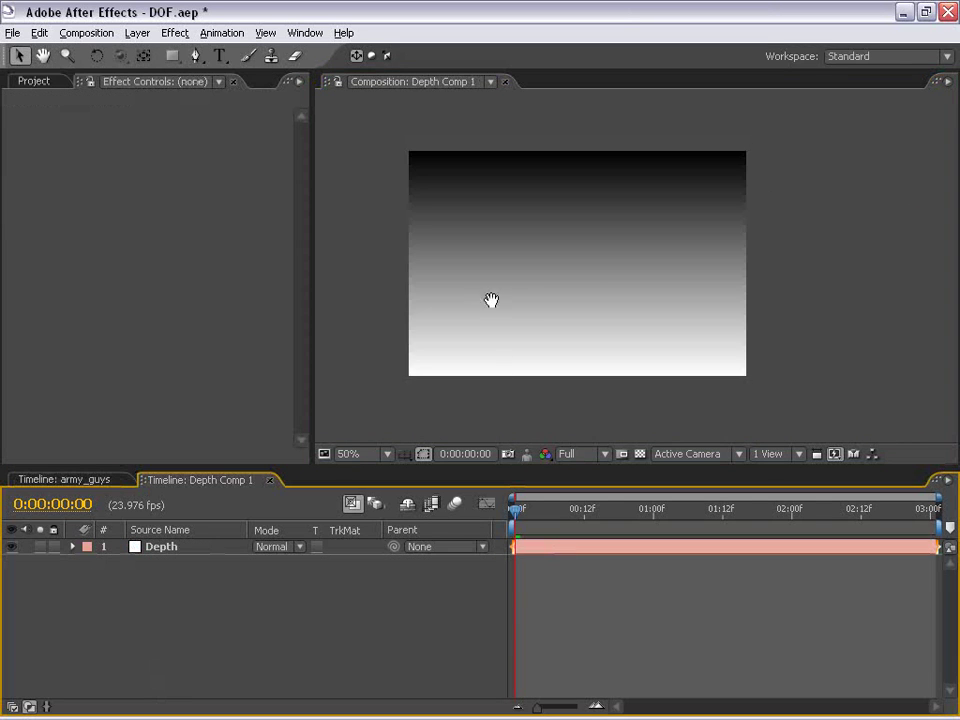
{"action": "left_click_drag", "start_coordinate": [591, 286], "coordinate": [588, 293]}
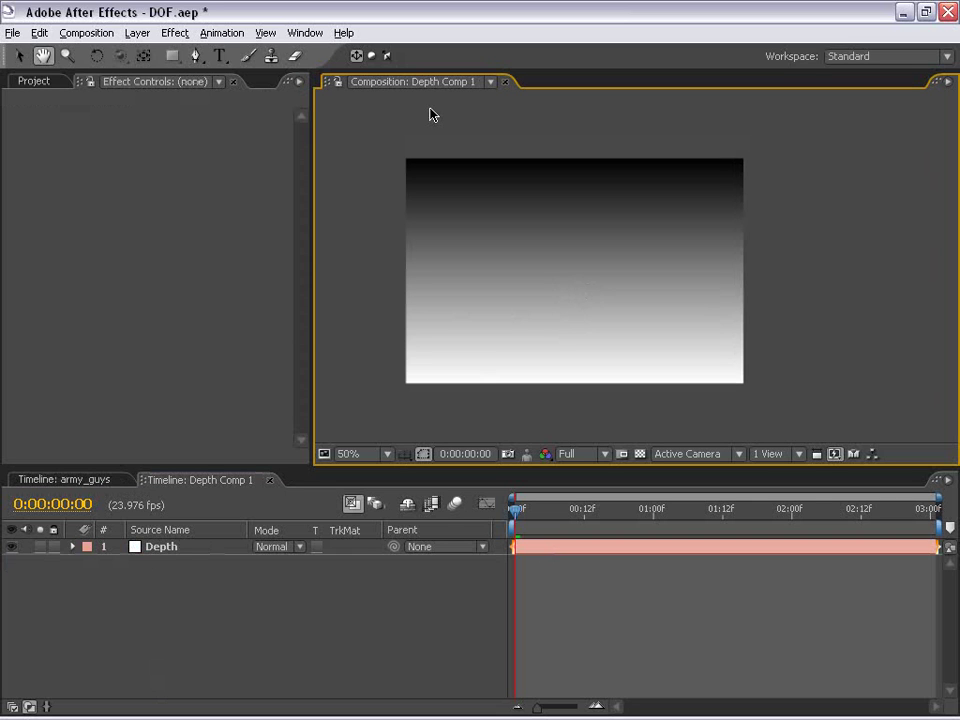
{"action": "left_click", "coordinate": [265, 33]}
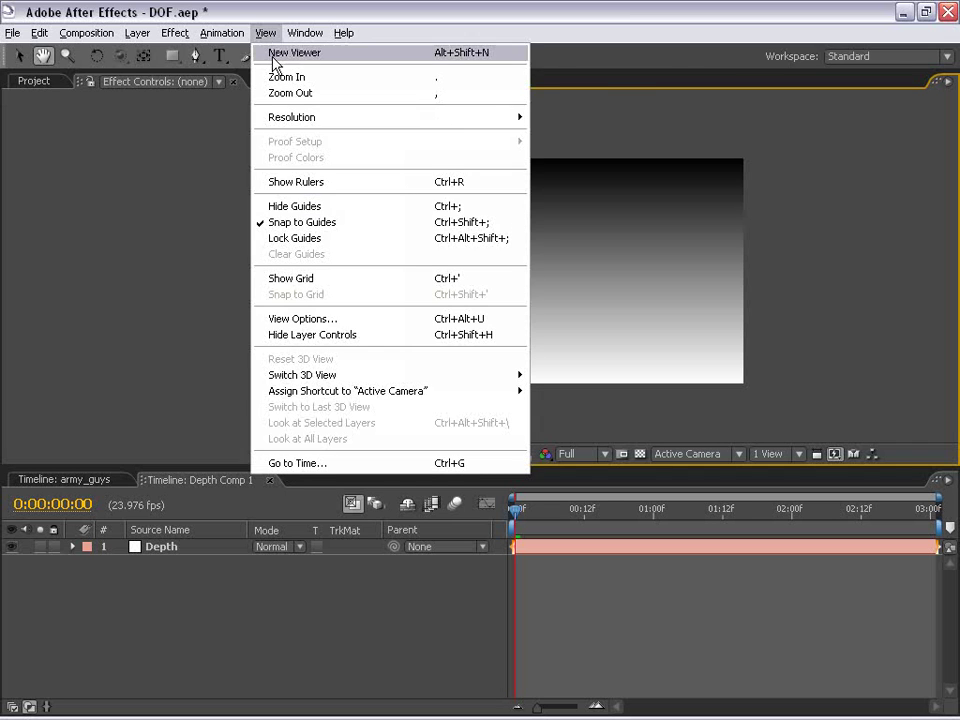
{"action": "left_click", "coordinate": [275, 55]}
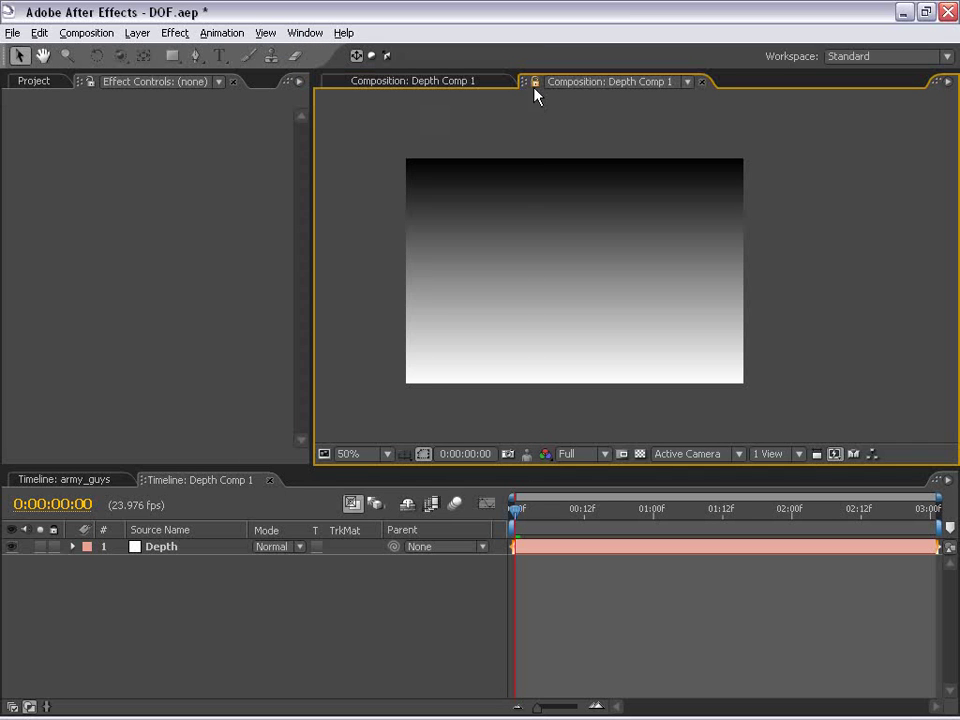
{"action": "left_click_drag", "start_coordinate": [525, 86], "coordinate": [925, 208]}
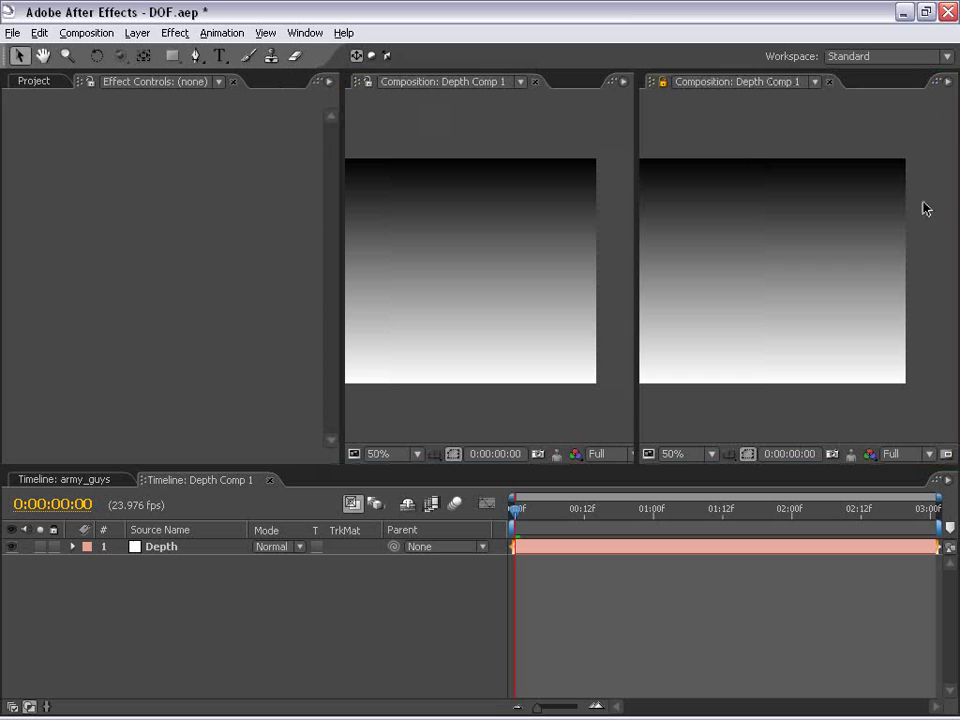
{"action": "left_click_drag", "start_coordinate": [341, 137], "coordinate": [261, 137]}
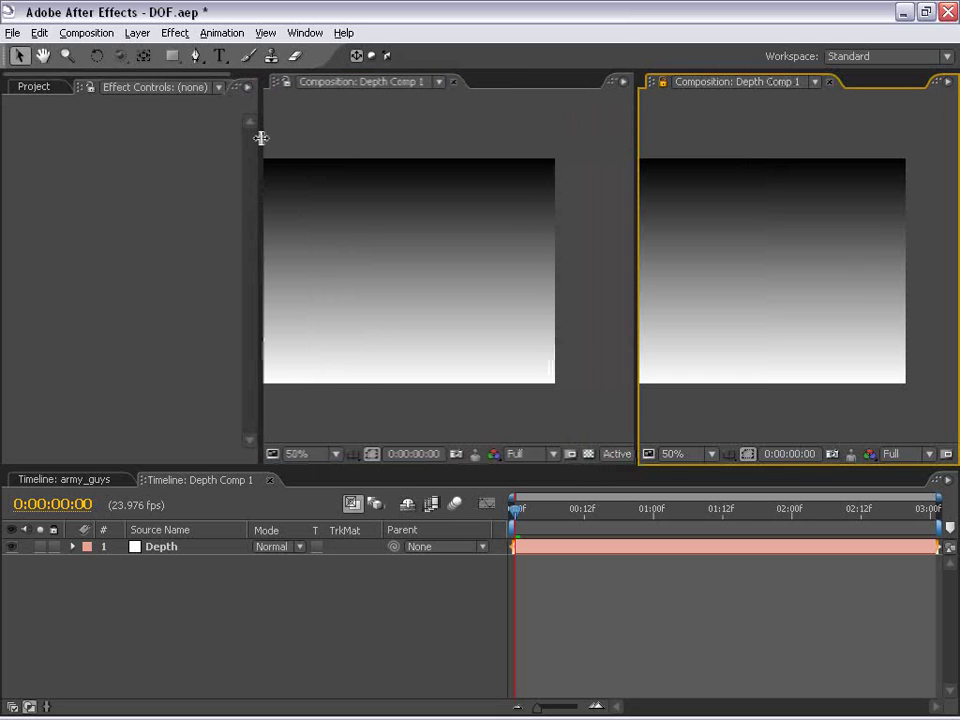
Show the army_guys composition in the first viewer and lock that viewer to it
{"action": "left_click", "coordinate": [346, 128]}
{"action": "left_click", "coordinate": [55, 480]}
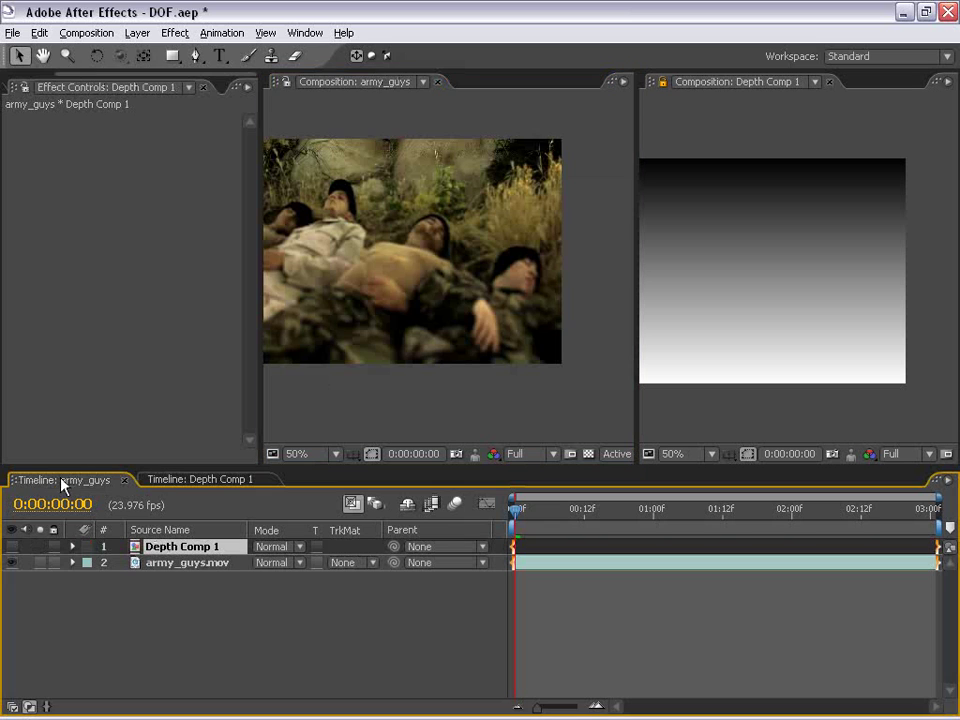
{"action": "left_click", "coordinate": [285, 83]}
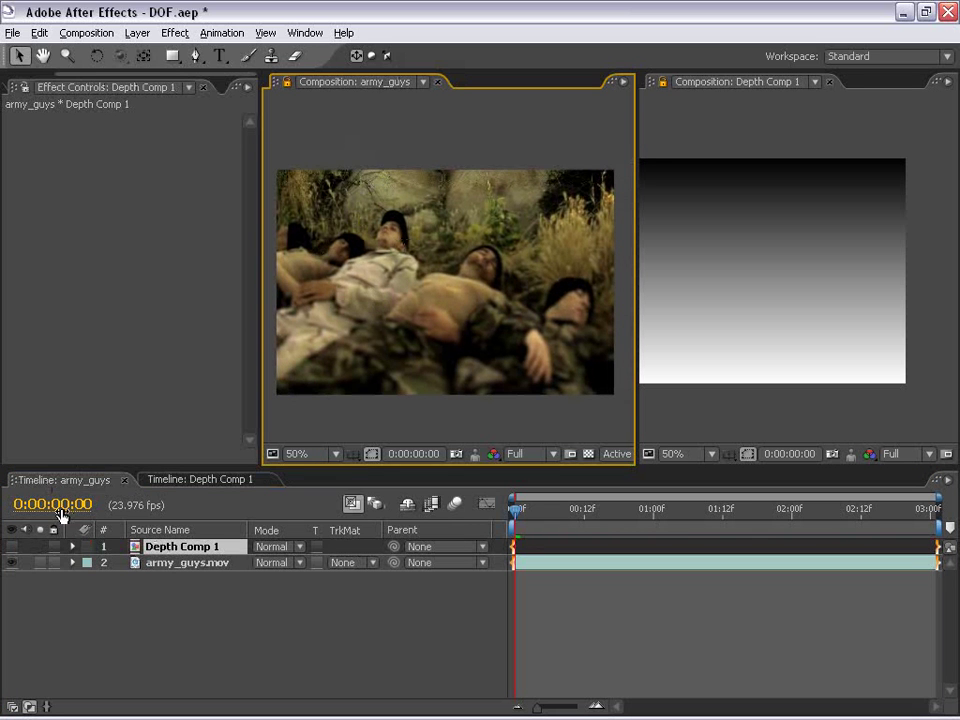
{"action": "left_click", "coordinate": [782, 109]}
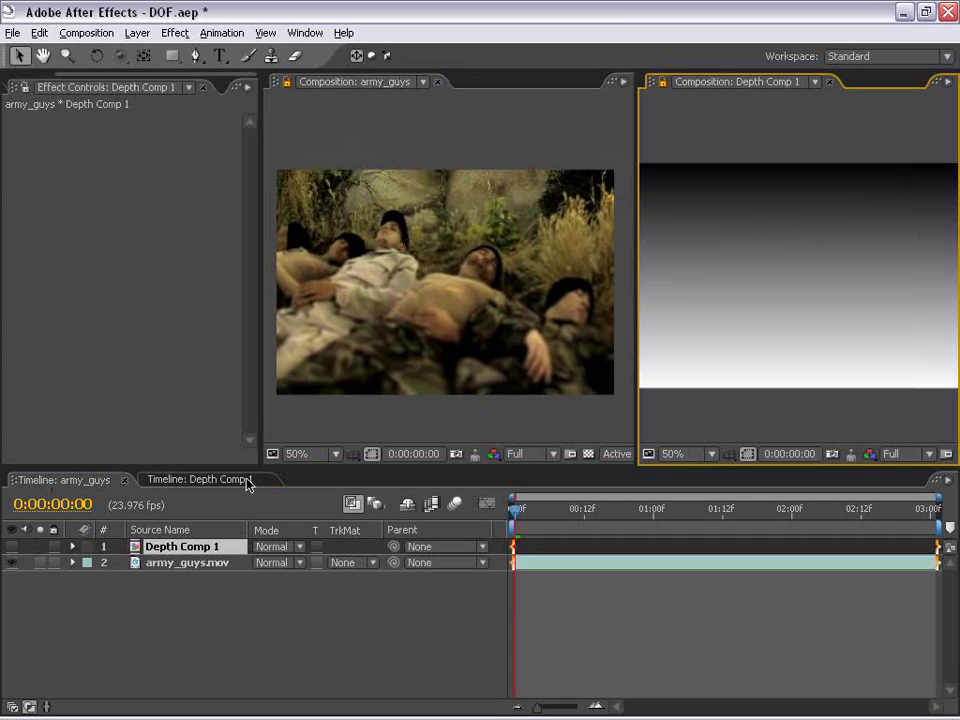
Change the ramp shape of the Depth layer in Depth Comp 1 to Radial Ramp
{"action": "left_click", "coordinate": [205, 480]}
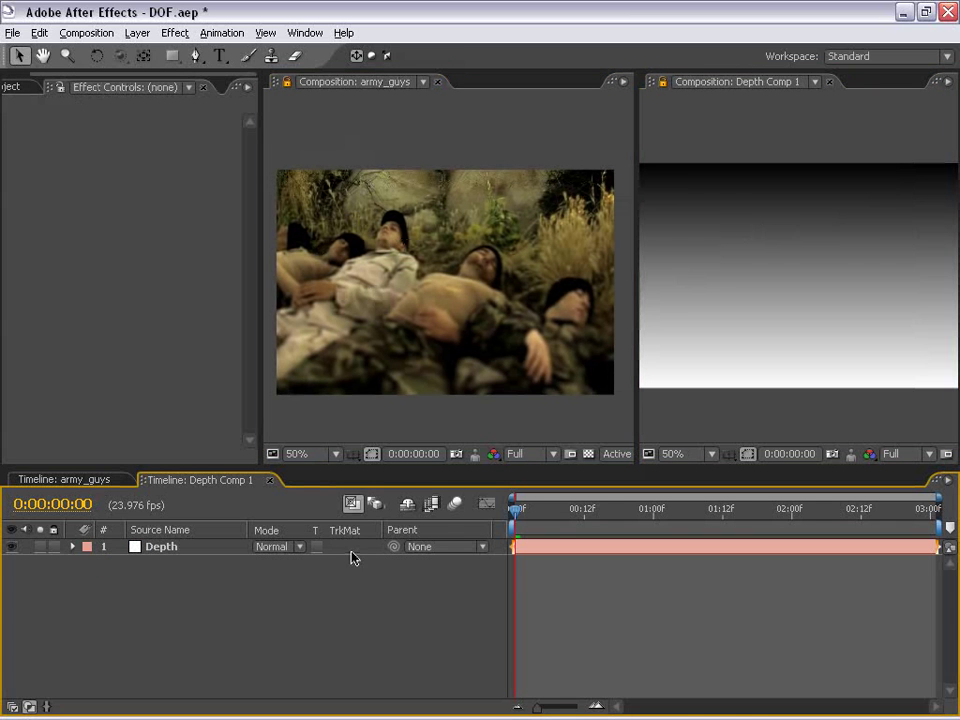
{"action": "left_click", "coordinate": [555, 541]}
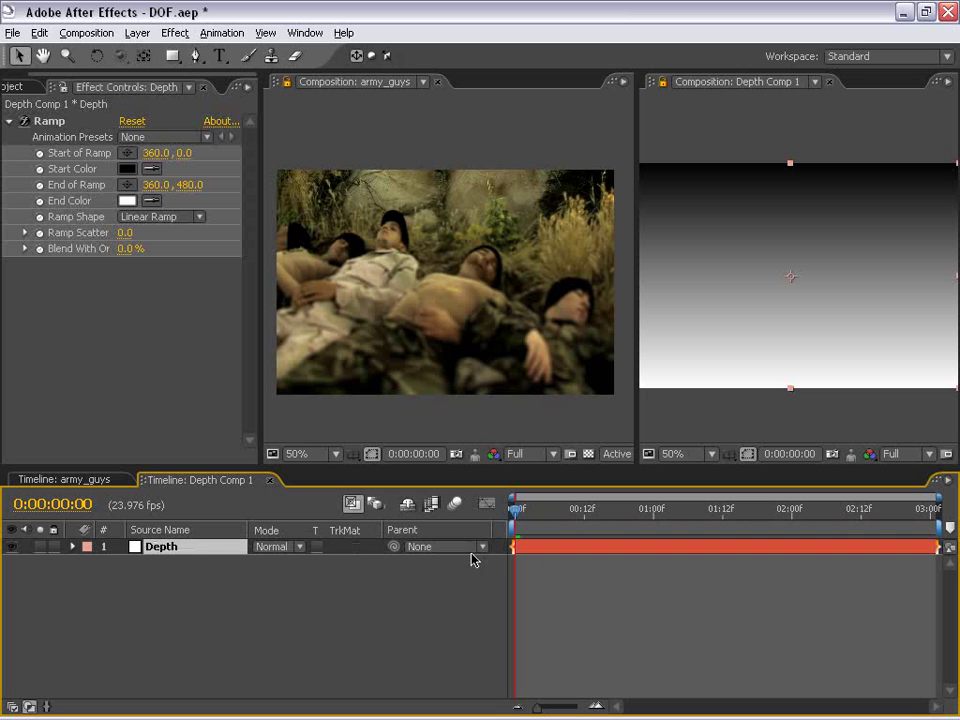
{"action": "left_click", "coordinate": [160, 216]}
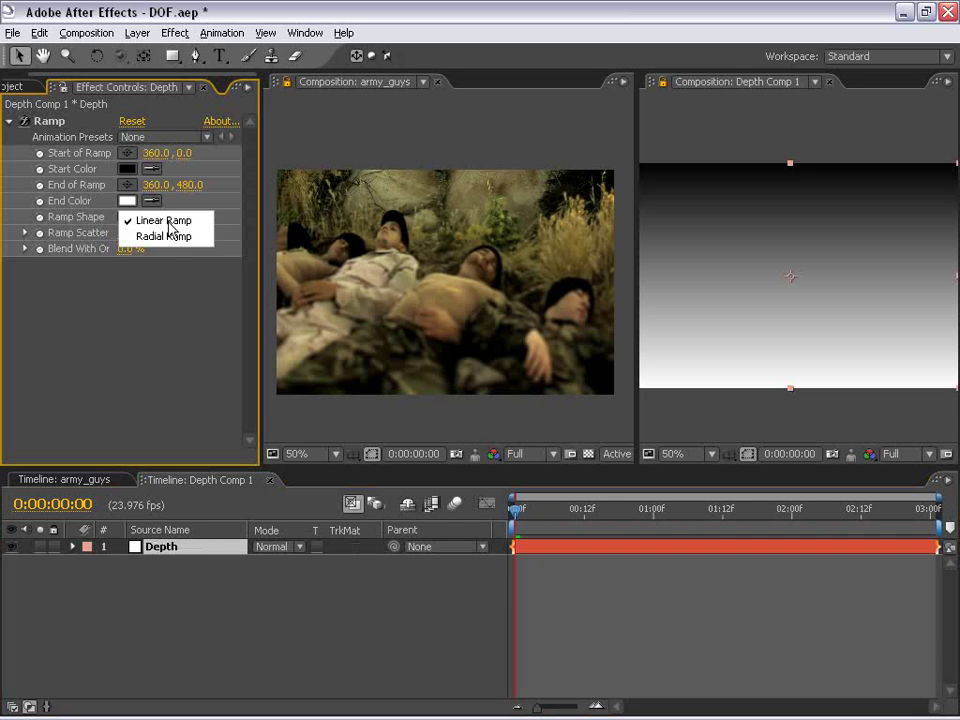
{"action": "left_click", "coordinate": [165, 238]}
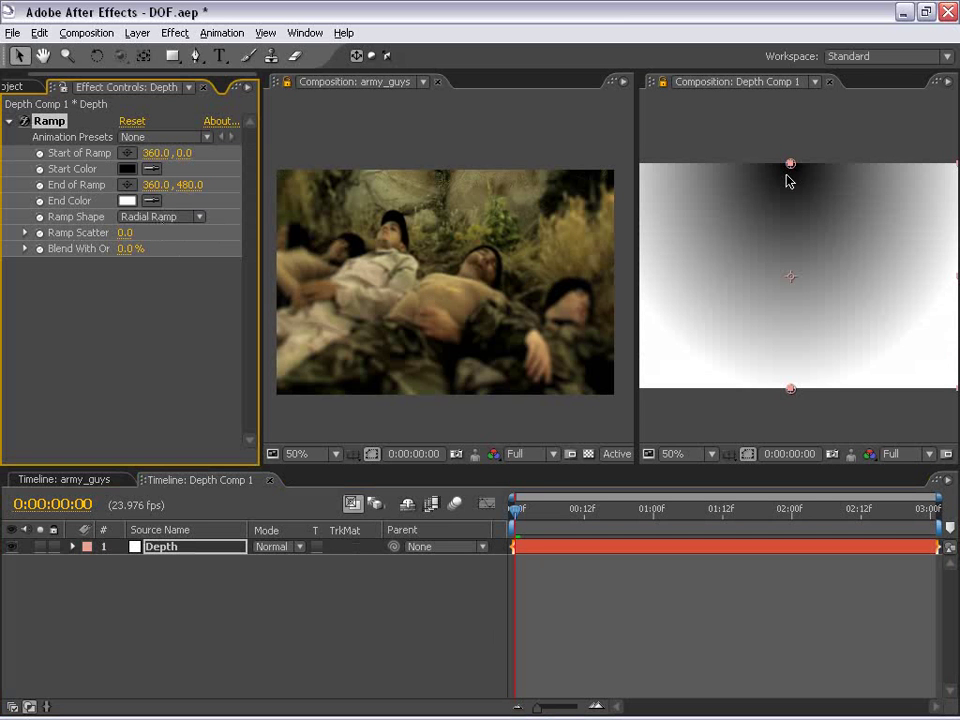
Move the ramp's start to the frame center at 360, 236 and its end below the frame at 330, 788
{"action": "left_click_drag", "start_coordinate": [791, 165], "coordinate": [793, 274]}
{"action": "left_click_drag", "start_coordinate": [792, 390], "coordinate": [778, 540]}
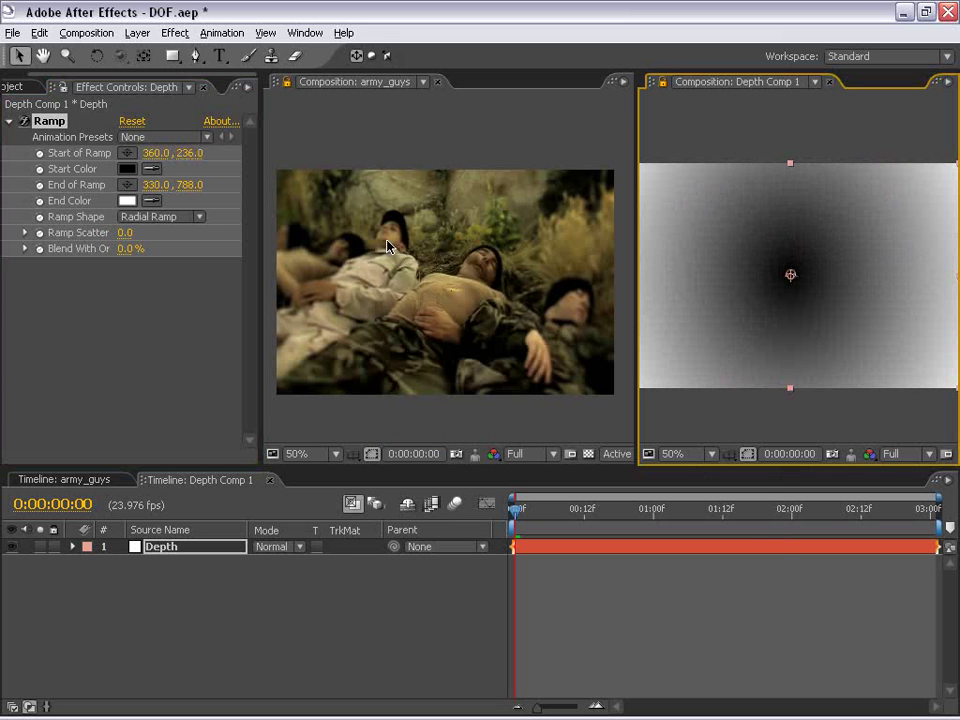
{"action": "scroll", "coordinate": [428, 288], "scroll_direction": "up", "scroll_amount": 1}
{"action": "key", "text": "space"}
{"action": "left_click_drag", "start_coordinate": [437, 283], "coordinate": [459, 277]}
{"action": "scroll", "coordinate": [456, 253], "scroll_direction": "down", "scroll_amount": 1}
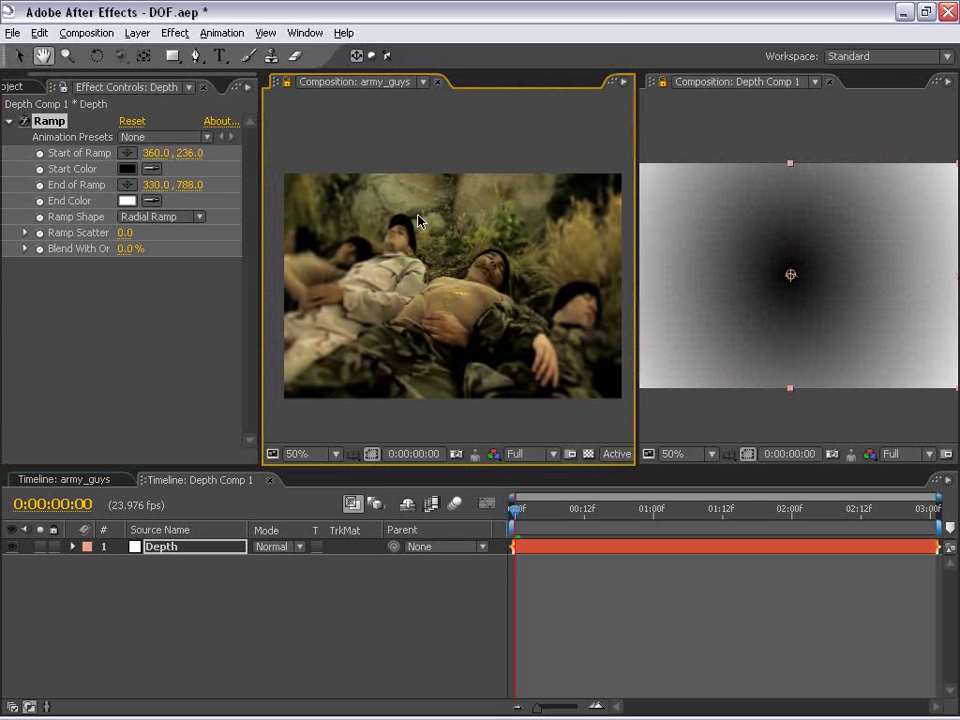
Apply the Curves effect to the Depth layer after the Ramp effect
{"action": "left_click", "coordinate": [548, 548]}
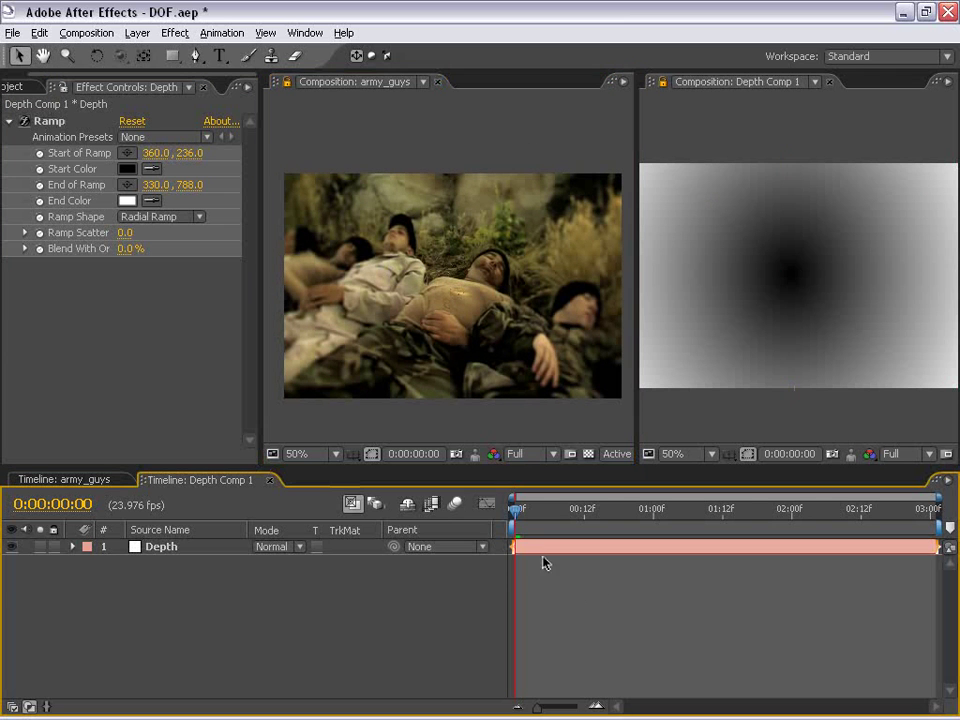
{"action": "left_click", "coordinate": [49, 121]}
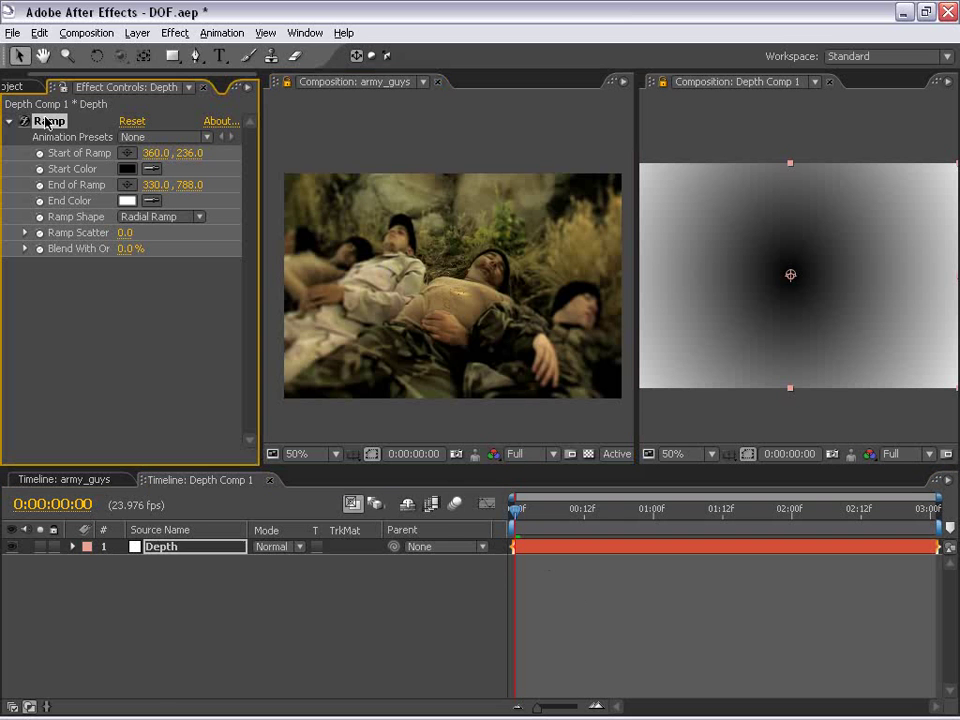
{"action": "left_click", "coordinate": [176, 33]}
{"action": "mouse_move", "coordinate": [222, 192]}
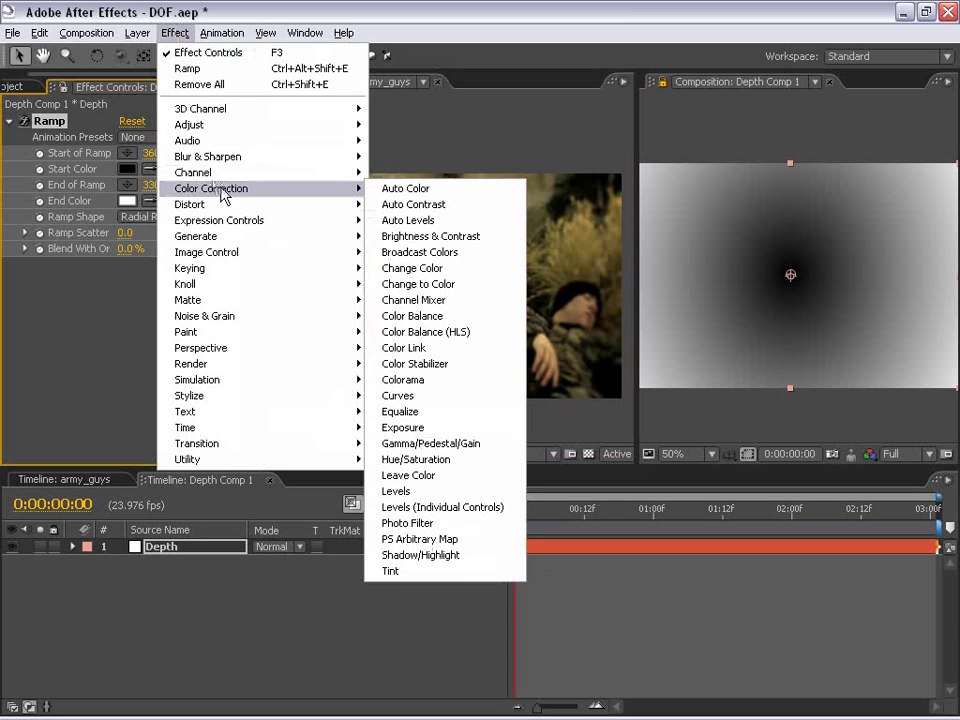
{"action": "left_click", "coordinate": [400, 396]}
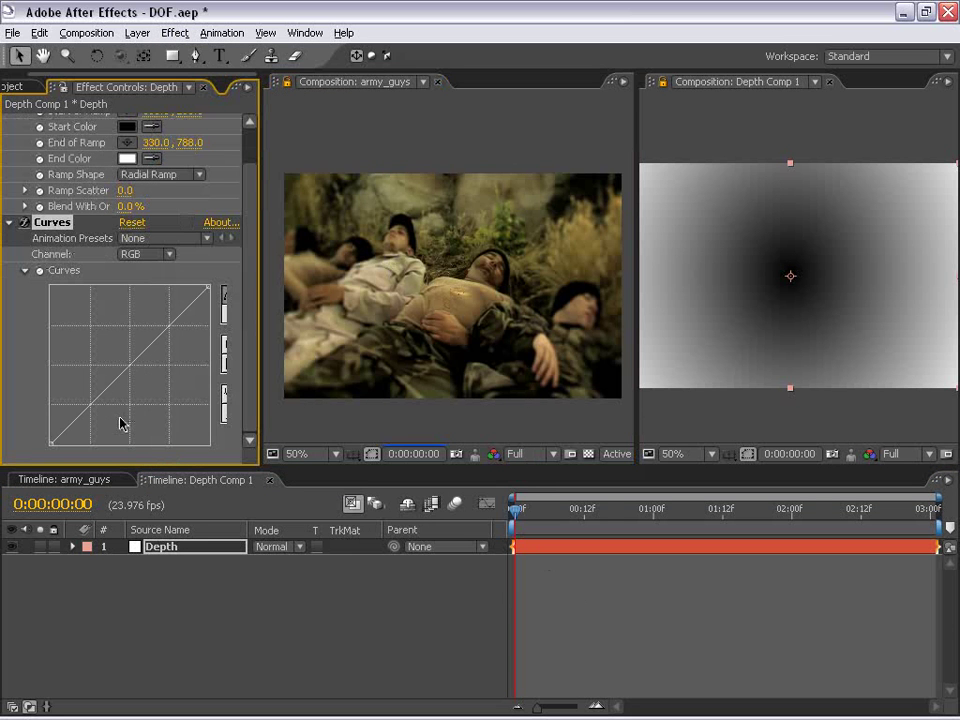
Shape the RGB curve by shifting its black point inward and raising the midtones to enlarge the matte's dark center
{"action": "left_click_drag", "start_coordinate": [54, 442], "coordinate": [98, 443]}
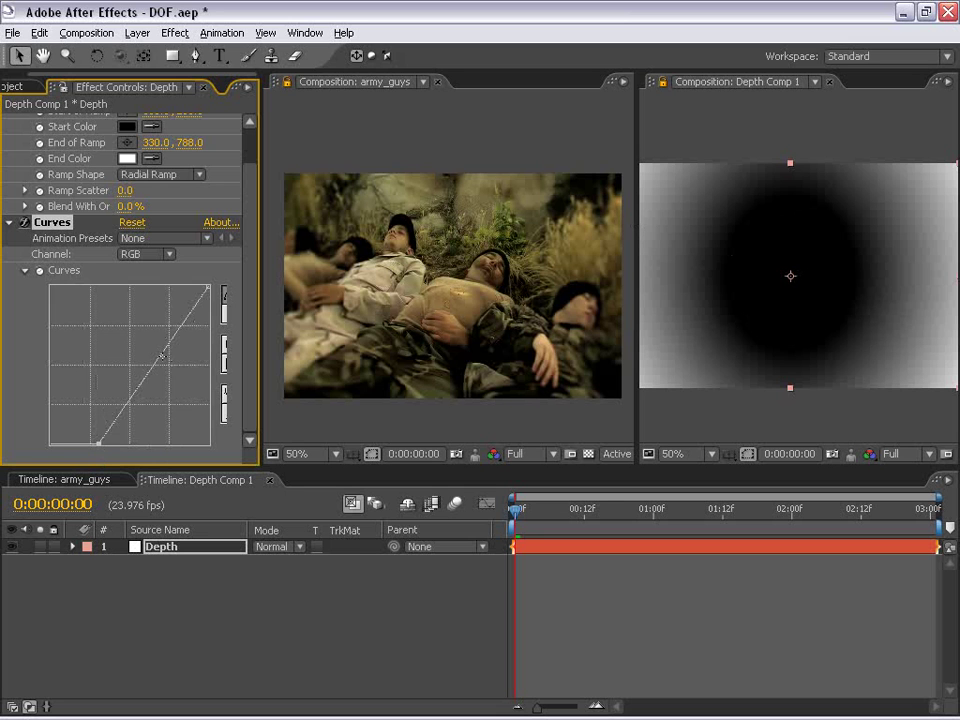
{"action": "left_click_drag", "start_coordinate": [162, 356], "coordinate": [143, 344]}
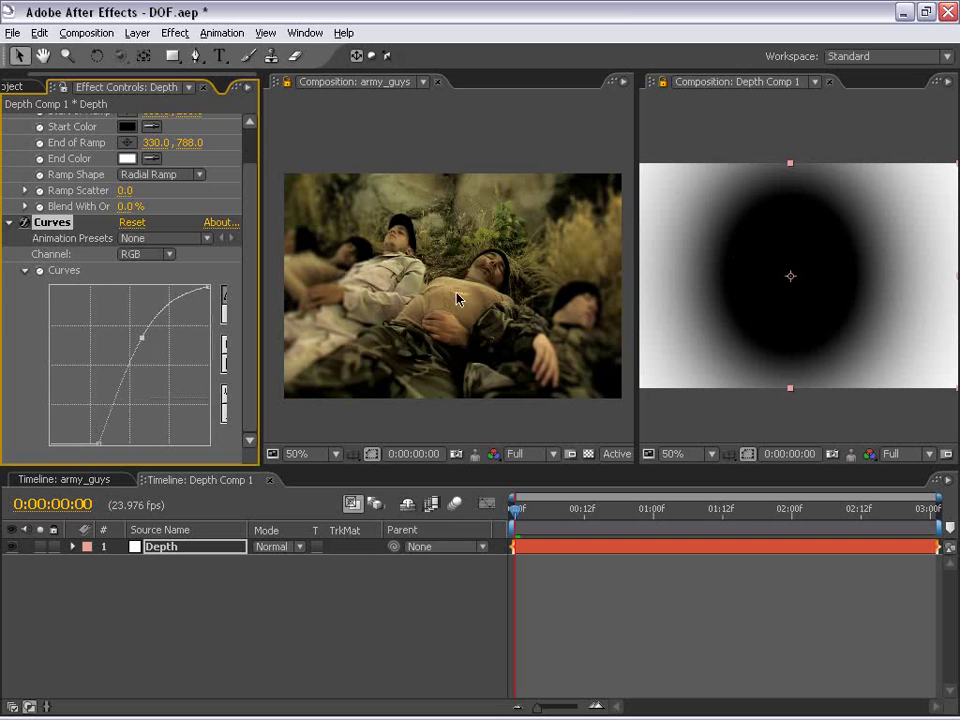
{"action": "left_click_drag", "start_coordinate": [100, 442], "coordinate": [79, 446]}
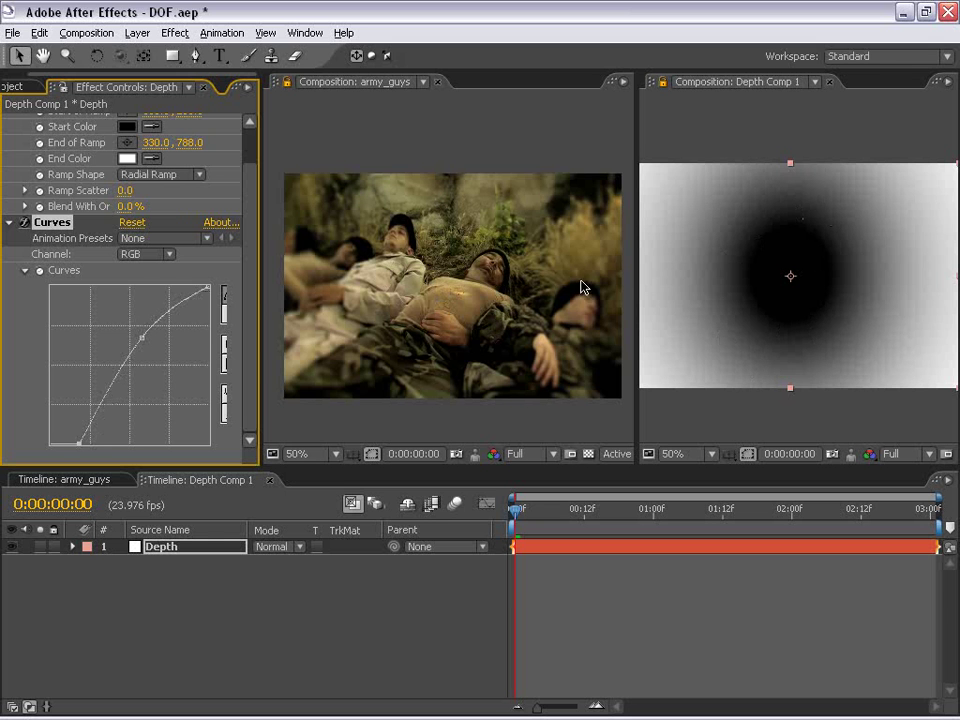
Examine the army_guys composition in an enlarged viewer at 100% to judge the radial focus falloff
{"action": "key", "text": "space"}
{"action": "left_click_drag", "start_coordinate": [465, 285], "coordinate": [448, 276]}
{"action": "key", "text": "grave"}
{"action": "scroll", "coordinate": [431, 310], "scroll_direction": "up", "scroll_amount": 1}
{"action": "key", "text": "space"}
{"action": "left_click_drag", "start_coordinate": [521, 323], "coordinate": [545, 272]}
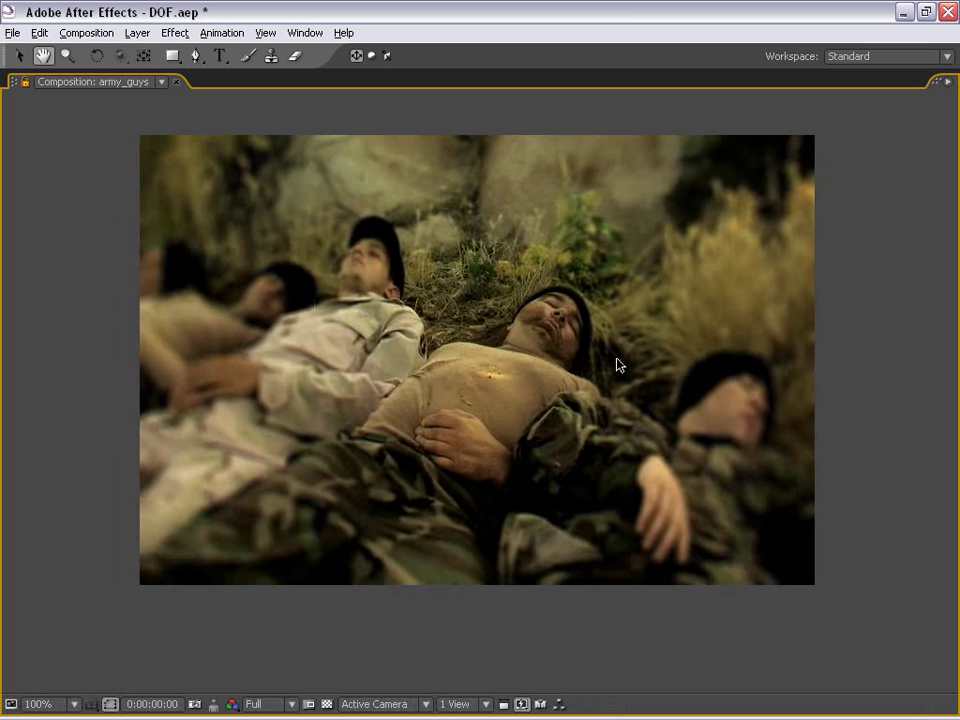
{"action": "key", "text": "KP_0"}
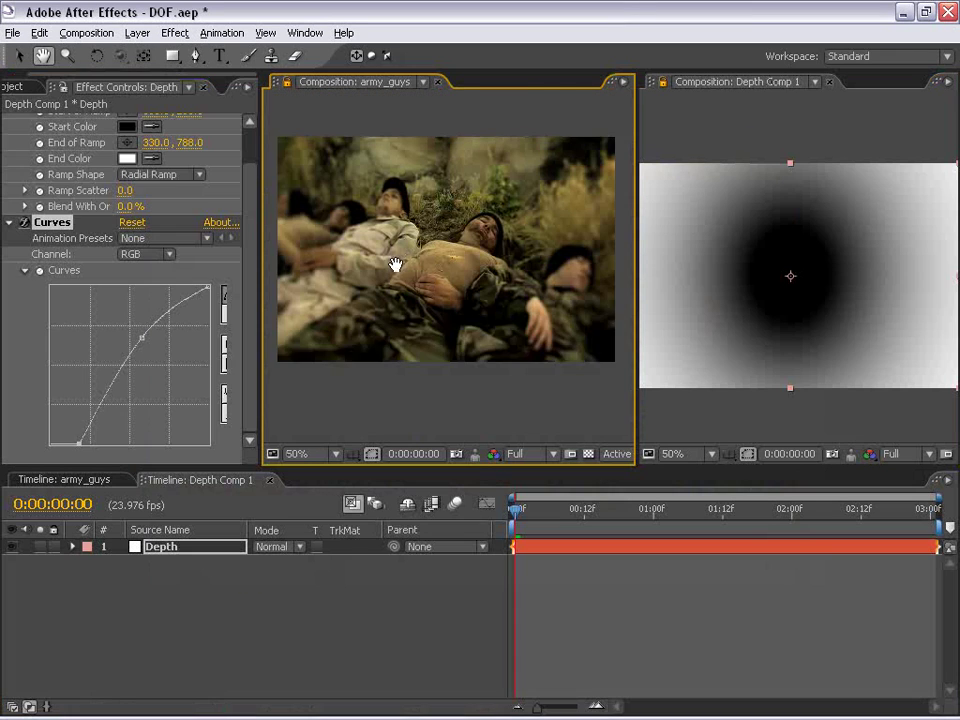
{"action": "mouse_move", "coordinate": [455, 227]}
{"action": "left_mouse_down"}
{"action": "mouse_move", "coordinate": [465, 281]}
{"action": "mouse_move", "coordinate": [458, 249]}
{"action": "left_mouse_up"}
Delete the Curves effect from the Depth layer and reset its Ramp effect to the default linear gradient
{"action": "left_click", "coordinate": [438, 417]}
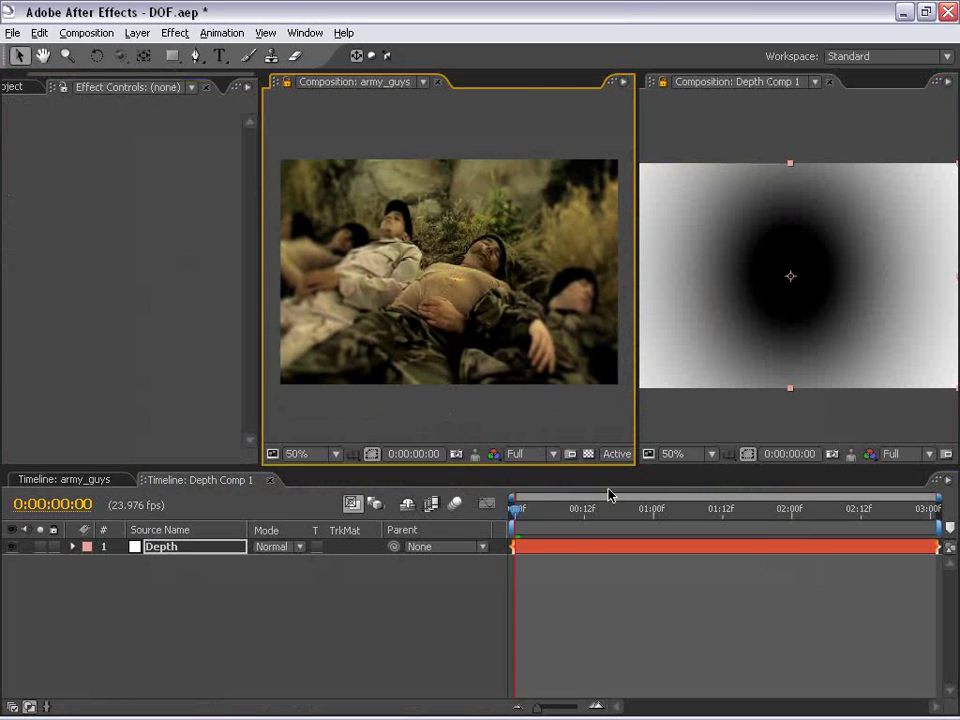
{"action": "left_click", "coordinate": [715, 125]}
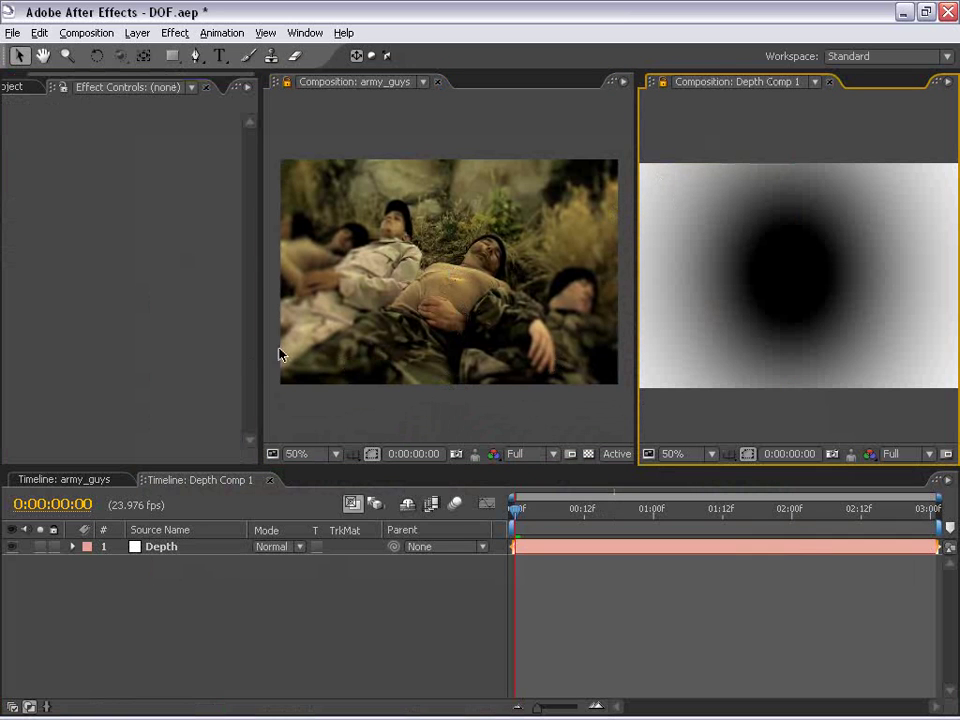
{"action": "left_click", "coordinate": [808, 216]}
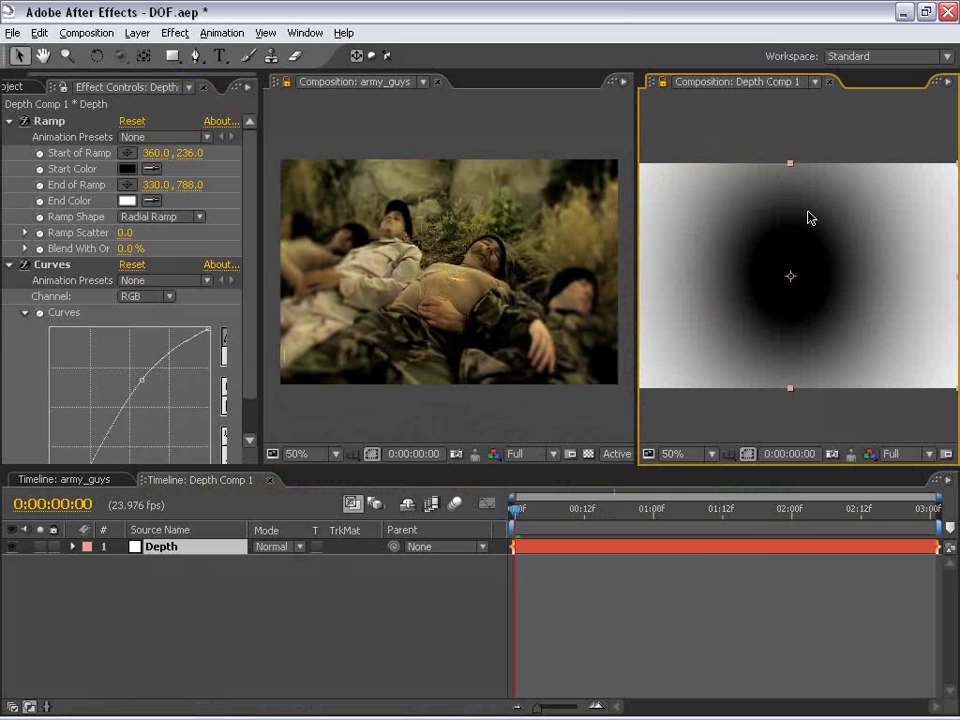
{"action": "left_click", "coordinate": [52, 265]}
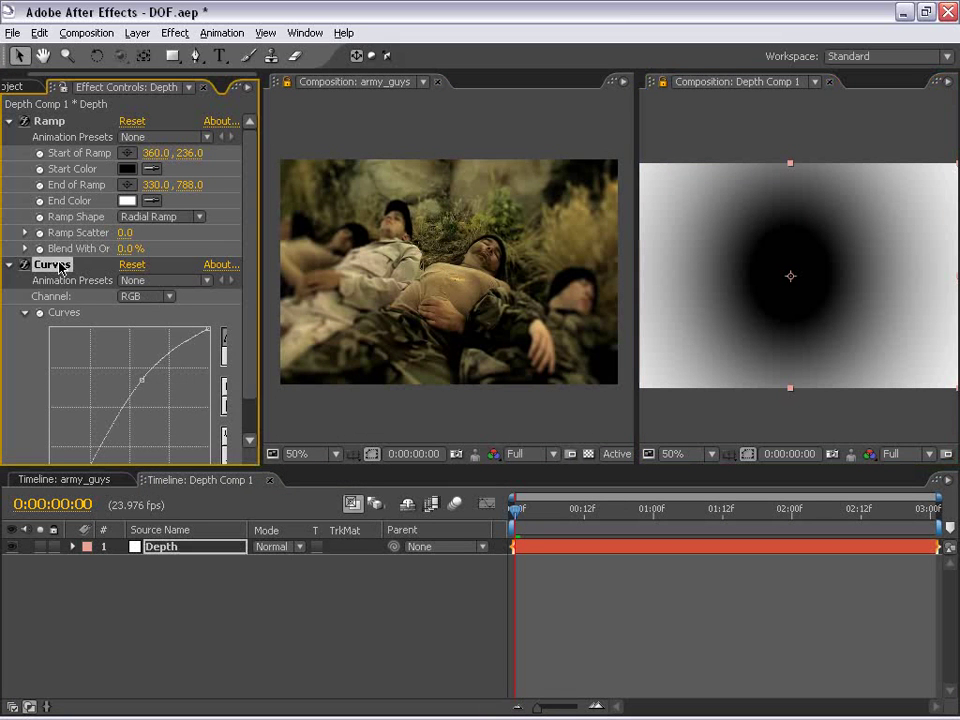
{"action": "key", "text": "Delete"}
{"action": "left_click", "coordinate": [131, 121]}
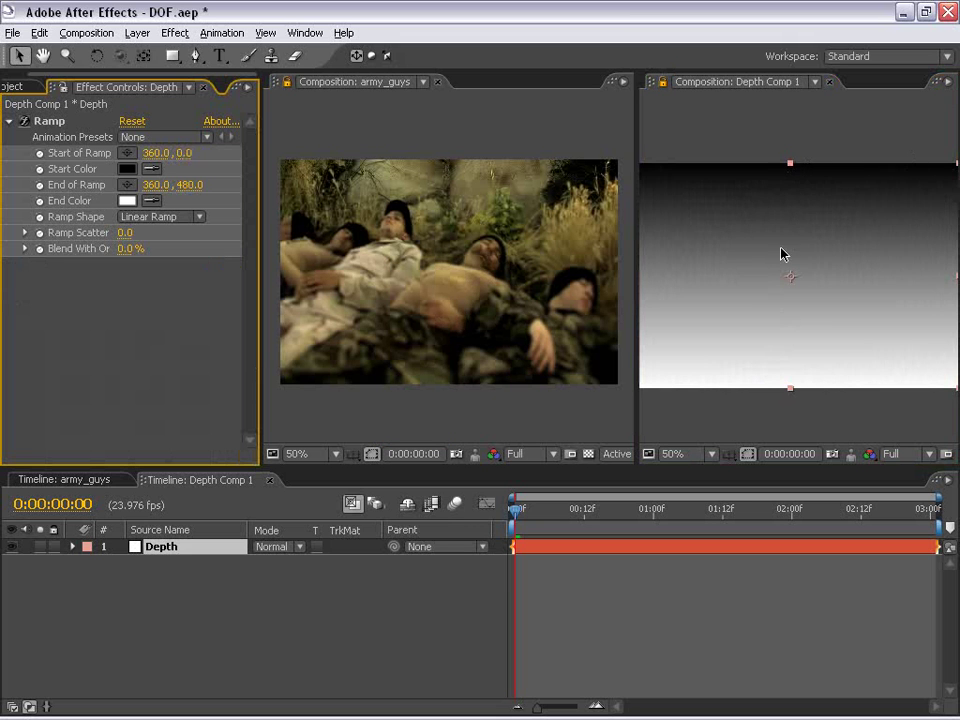
Close the separate Depth Comp 1 viewer and bring up the Lens Blur settings of army_guys.mov in the army_guys composition
{"action": "key", "text": "comma"}
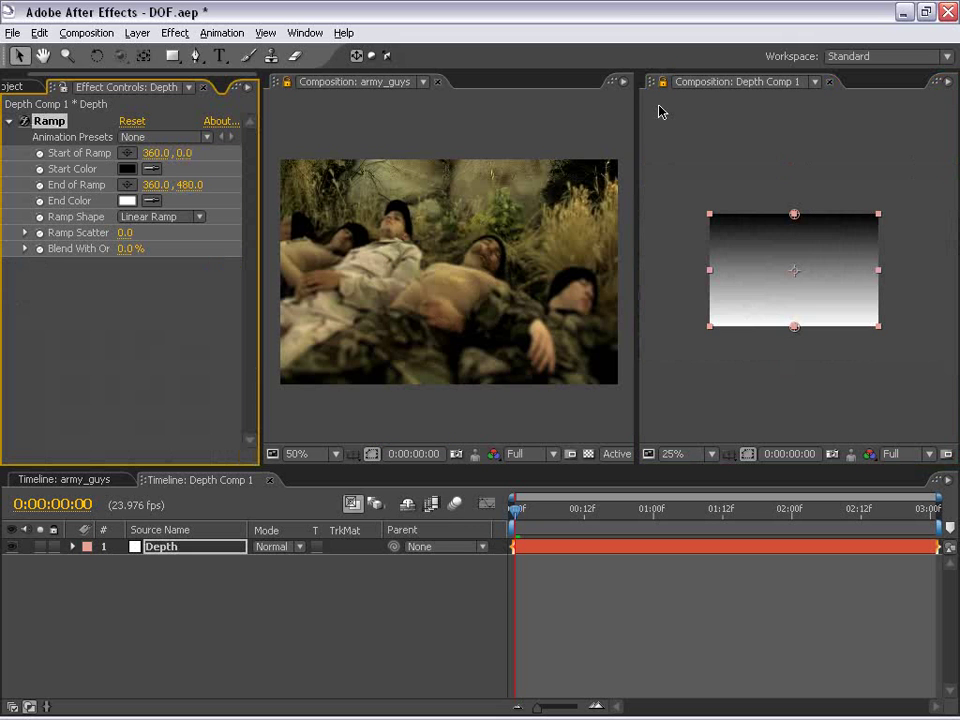
{"action": "left_click", "coordinate": [829, 83]}
{"action": "left_click", "coordinate": [369, 83]}
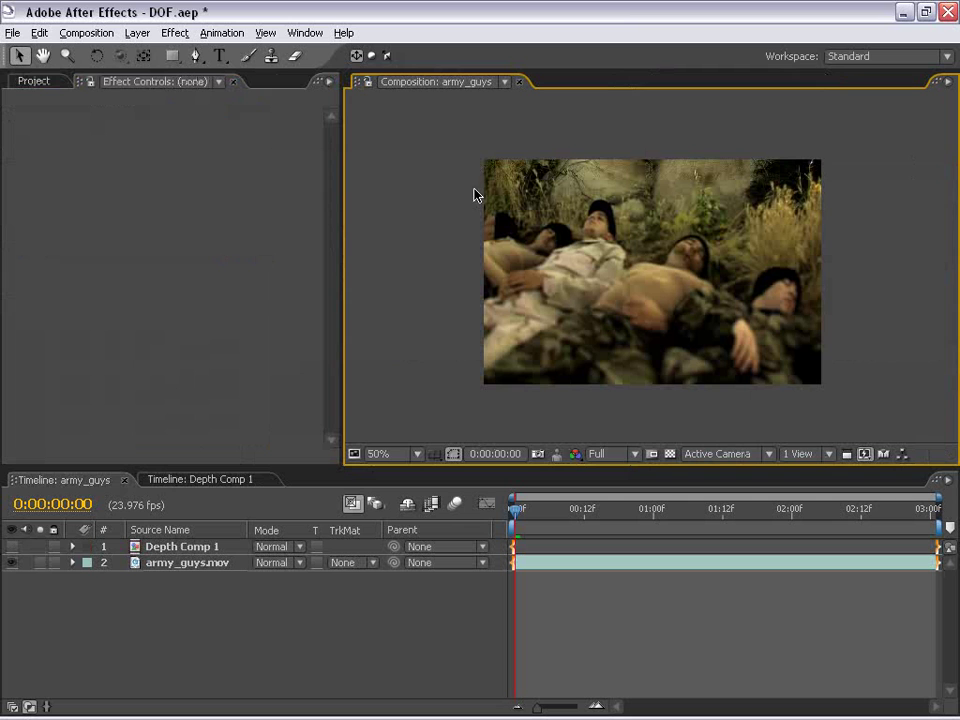
{"action": "left_click_drag", "start_coordinate": [645, 263], "coordinate": [598, 250]}
{"action": "left_click_drag", "start_coordinate": [346, 198], "coordinate": [277, 198]}
{"action": "left_click", "coordinate": [165, 619]}
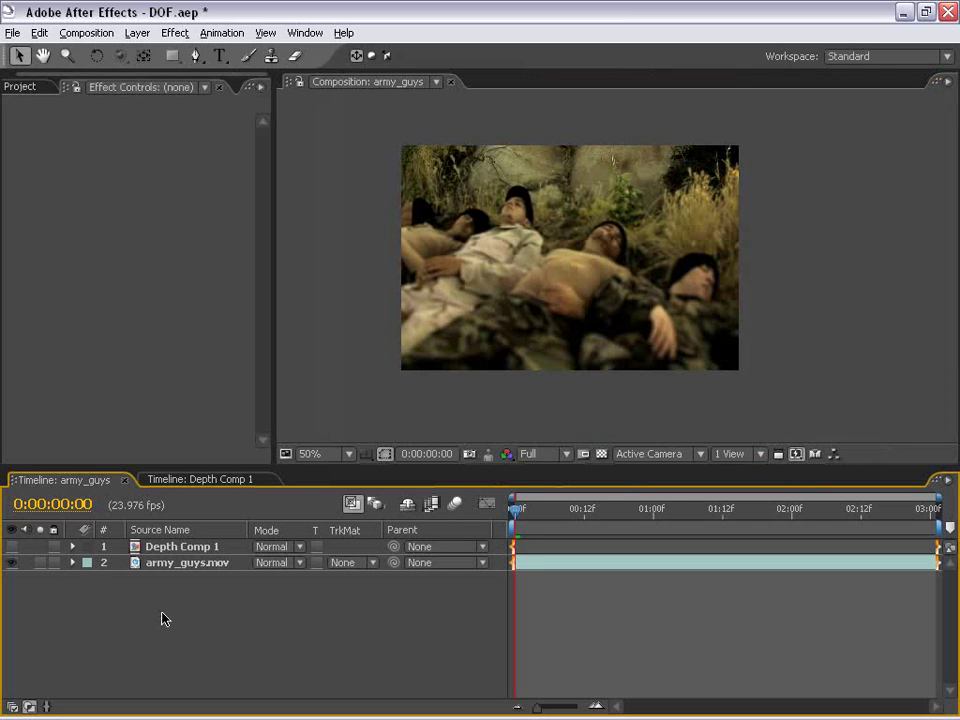
{"action": "left_click", "coordinate": [530, 567]}
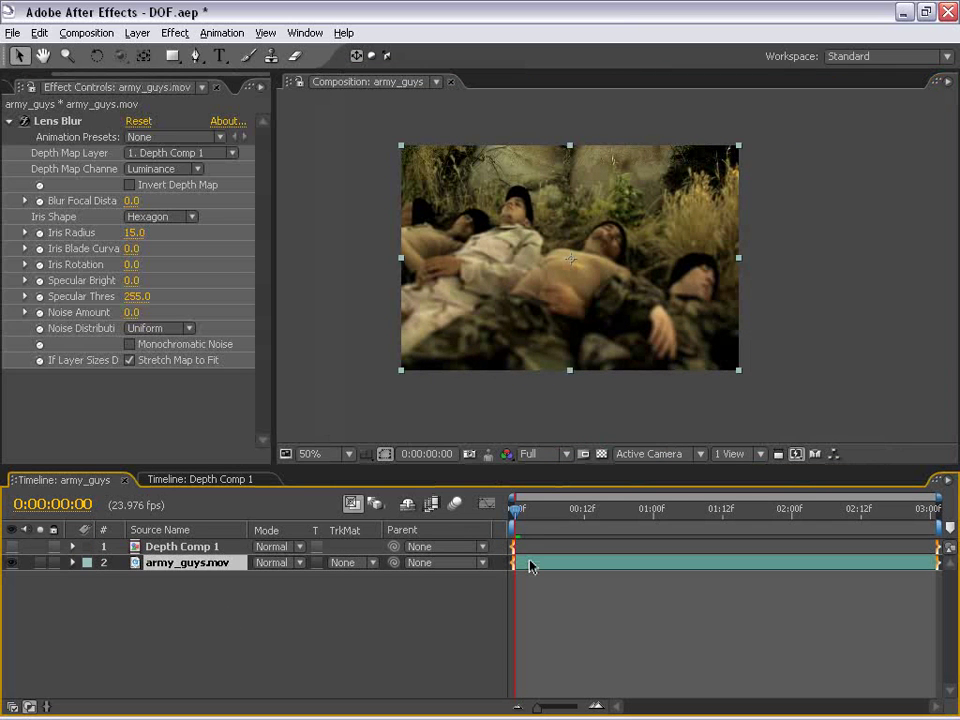
{"action": "left_click", "coordinate": [66, 121]}
{"action": "key", "text": "Return"}
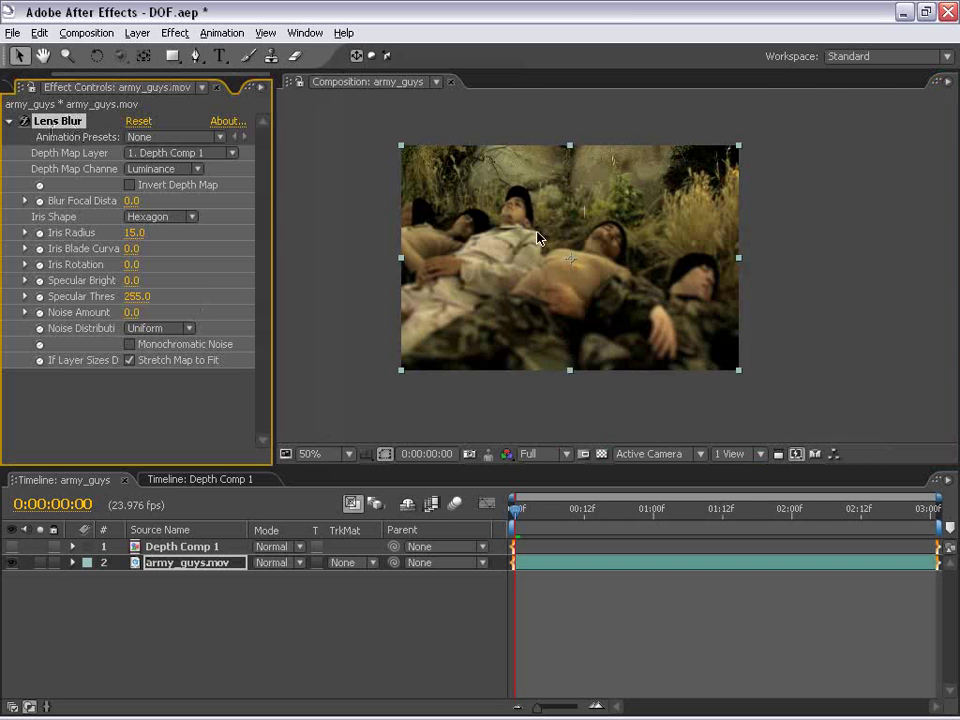
Try a Blur Focal Distance of 255 on the Lens Blur and check the foreground focus in an enlarged viewer
{"action": "scroll", "coordinate": [572, 255], "scroll_direction": "up", "scroll_amount": 1}
{"action": "left_click_drag", "start_coordinate": [572, 255], "coordinate": [581, 212]}
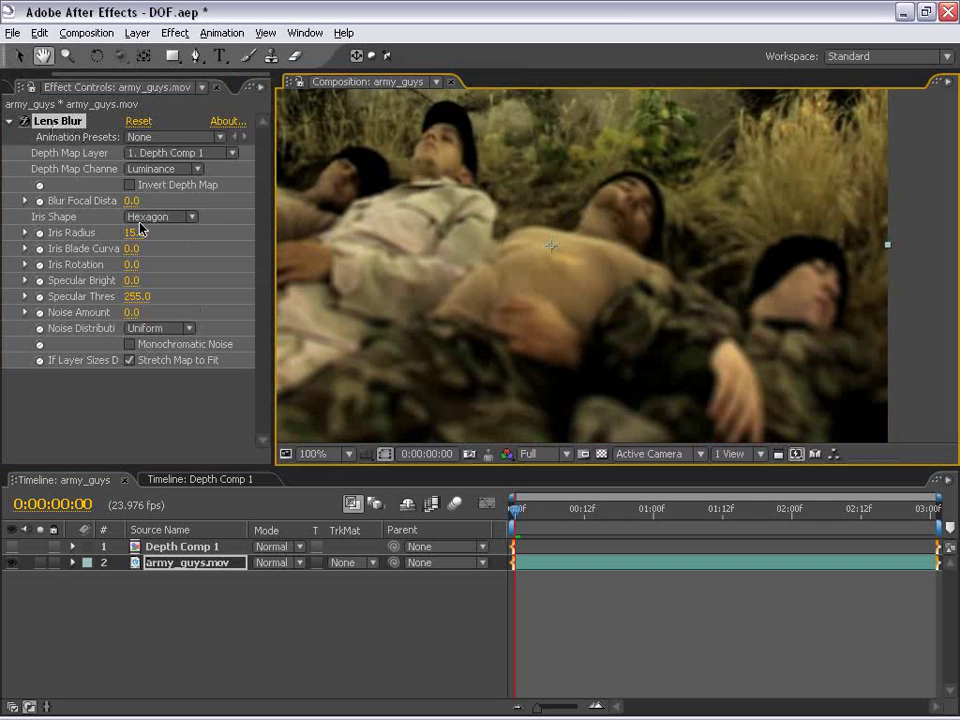
{"action": "left_click_drag", "start_coordinate": [276, 182], "coordinate": [343, 184]}
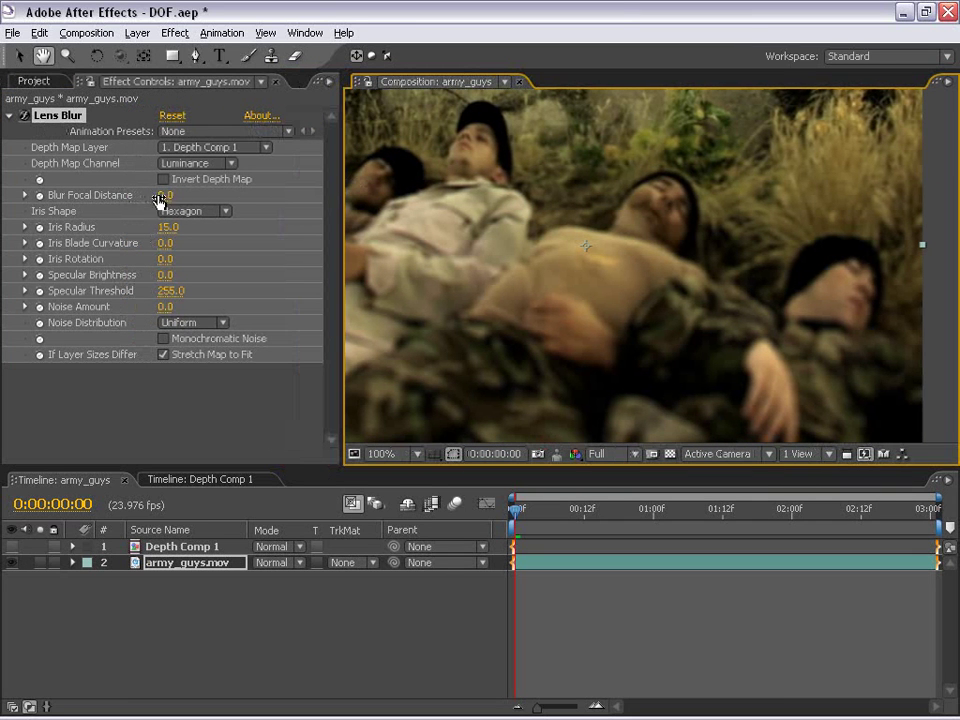
{"action": "left_click_drag", "start_coordinate": [162, 203], "coordinate": [261, 197]}
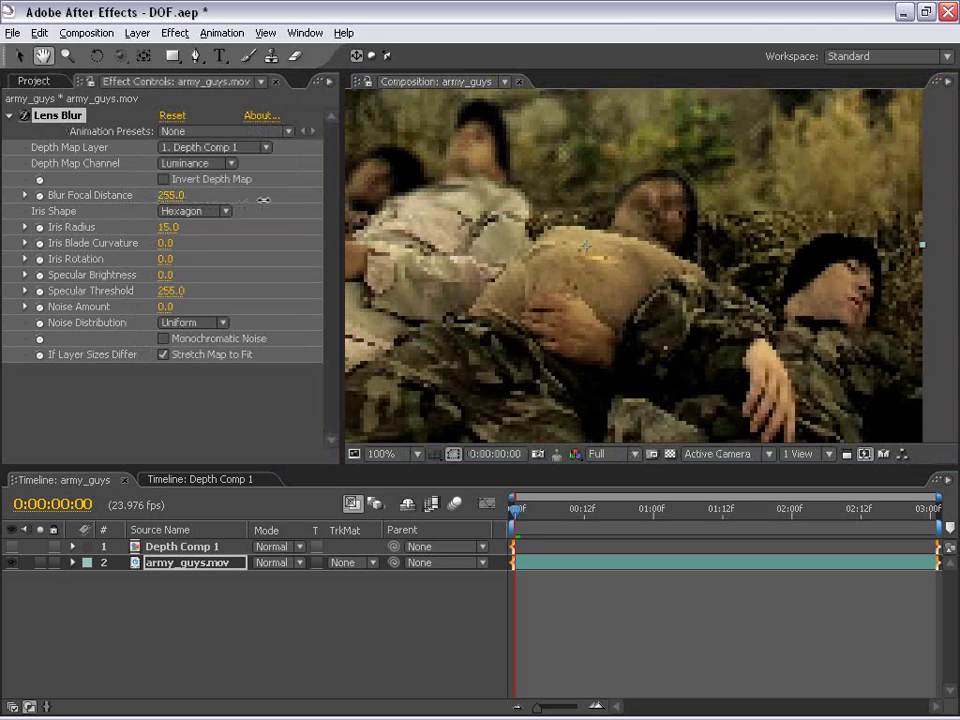
{"action": "scroll", "coordinate": [550, 258], "scroll_direction": "down", "scroll_amount": 1}
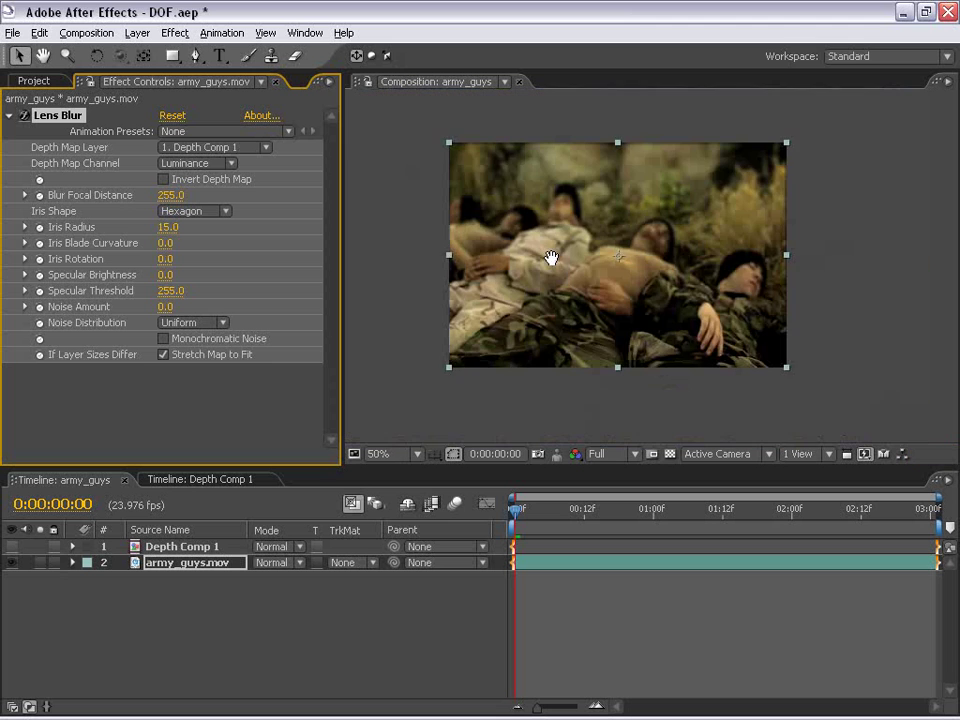
{"action": "left_click_drag", "start_coordinate": [552, 258], "coordinate": [542, 230]}
{"action": "scroll", "coordinate": [600, 300], "scroll_direction": "up", "scroll_amount": 1}
{"action": "key", "text": "grave"}
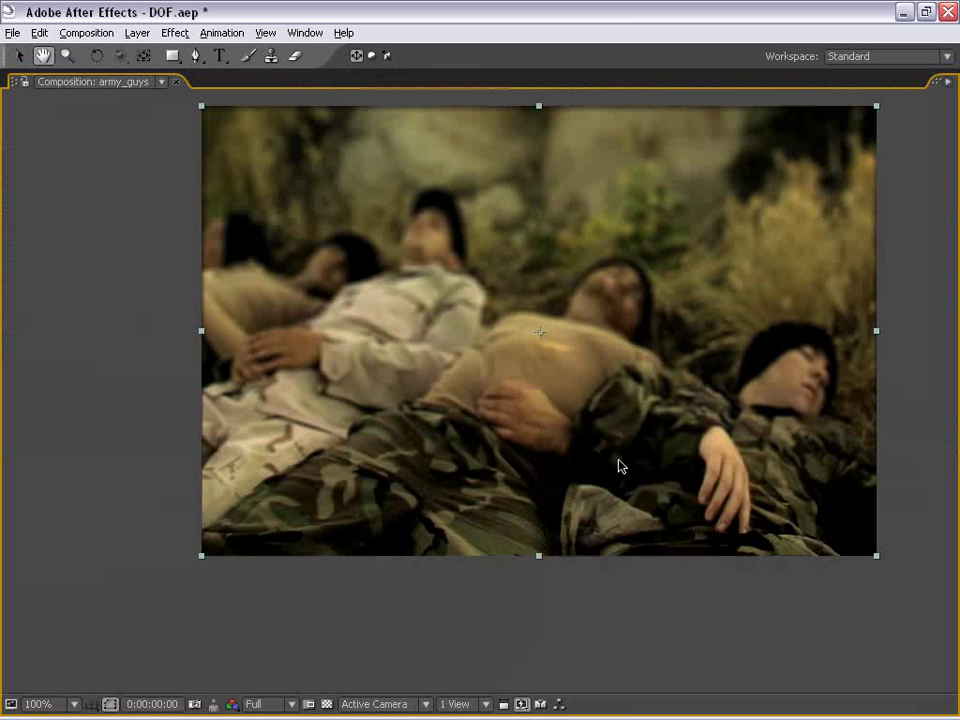
{"action": "key", "text": "grave"}
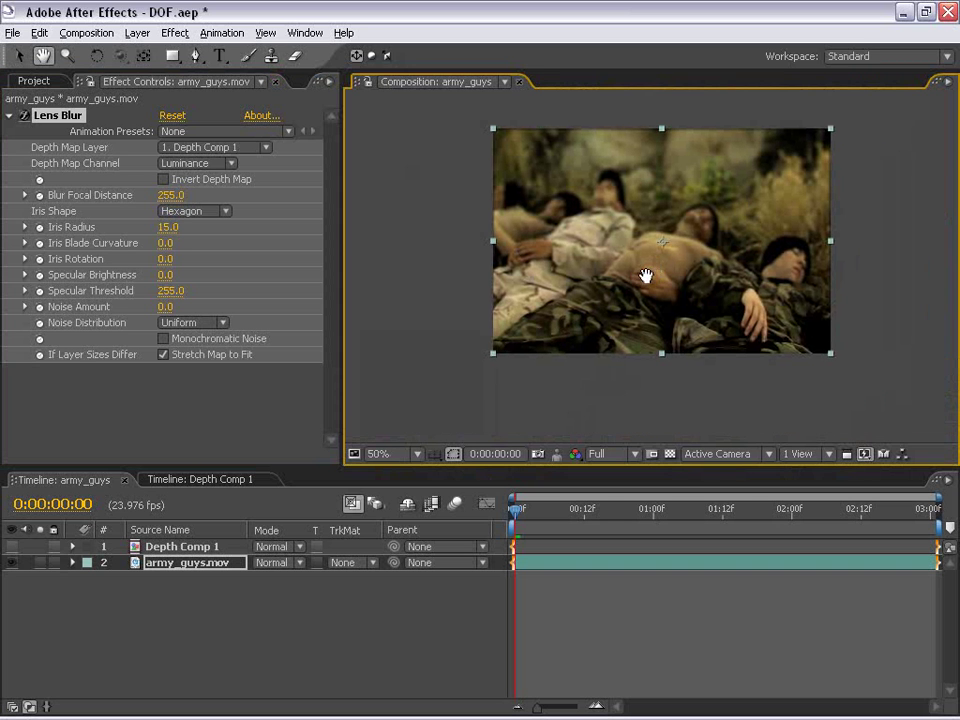
Lower the Lens Blur's Blur Focal Distance to 140.2 and check the mid-frame focus at 100%
{"action": "left_click_drag", "start_coordinate": [170, 203], "coordinate": [128, 198]}
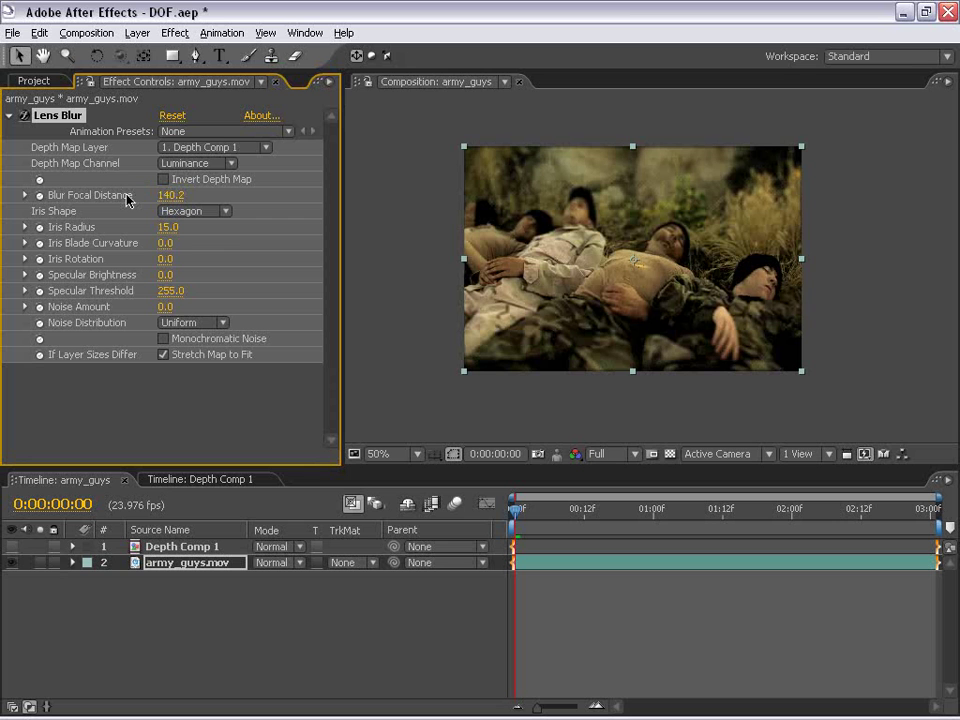
{"action": "scroll", "coordinate": [640, 258], "scroll_direction": "up", "scroll_amount": 1}
{"action": "key", "text": "space"}
{"action": "left_click_drag", "start_coordinate": [621, 279], "coordinate": [590, 268]}
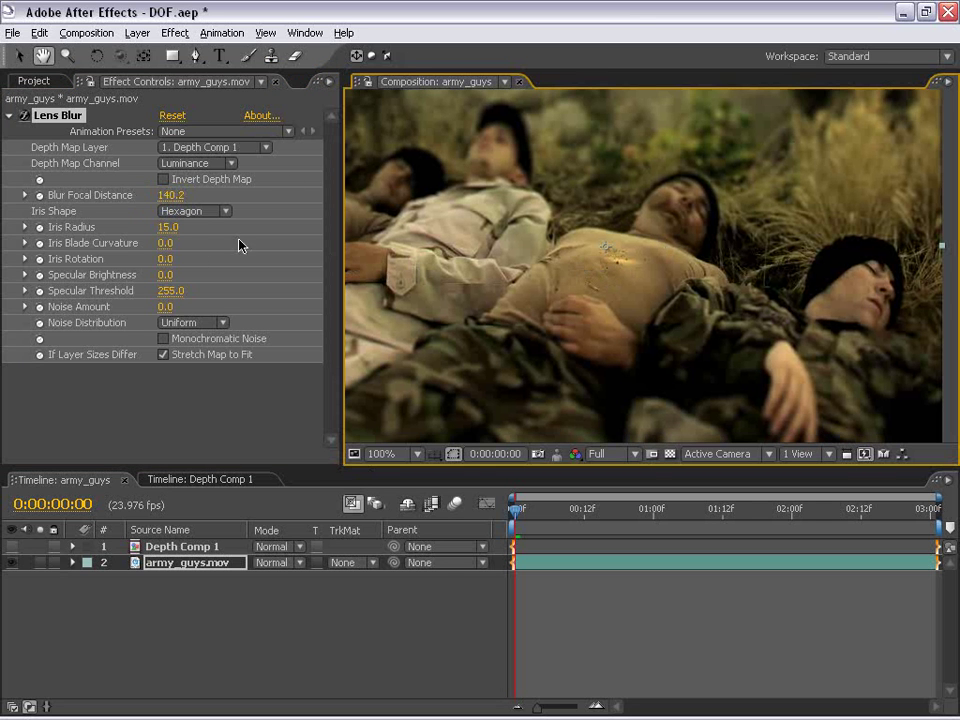
Set the Lens Blur's Iris Radius to 20
{"action": "left_click", "coordinate": [172, 230]}
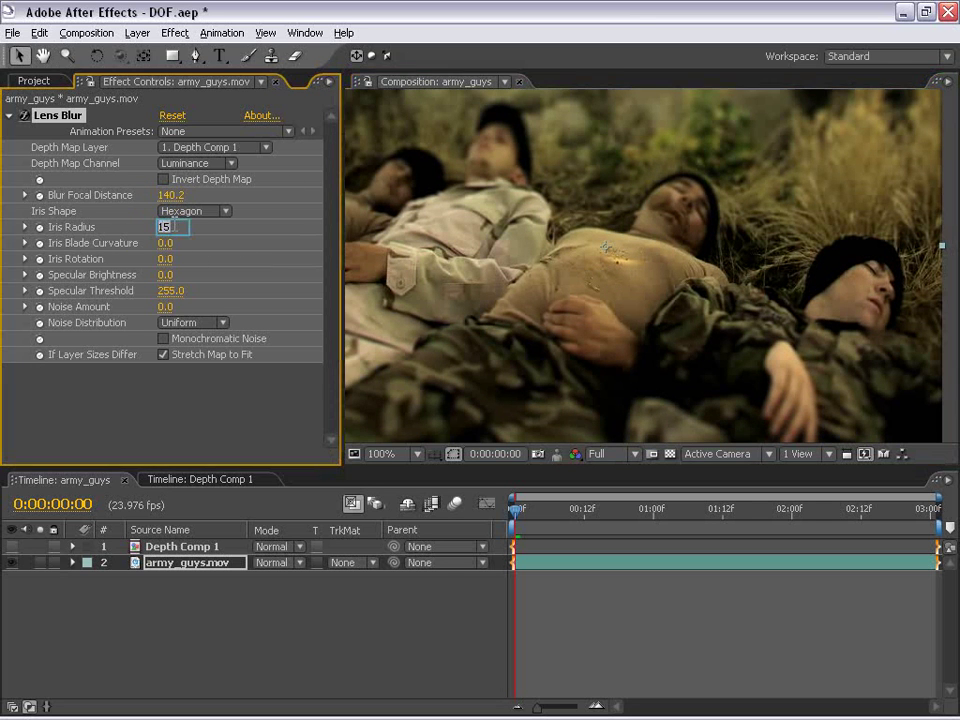
{"action": "type", "text": "20"}
{"action": "key", "text": "Return"}
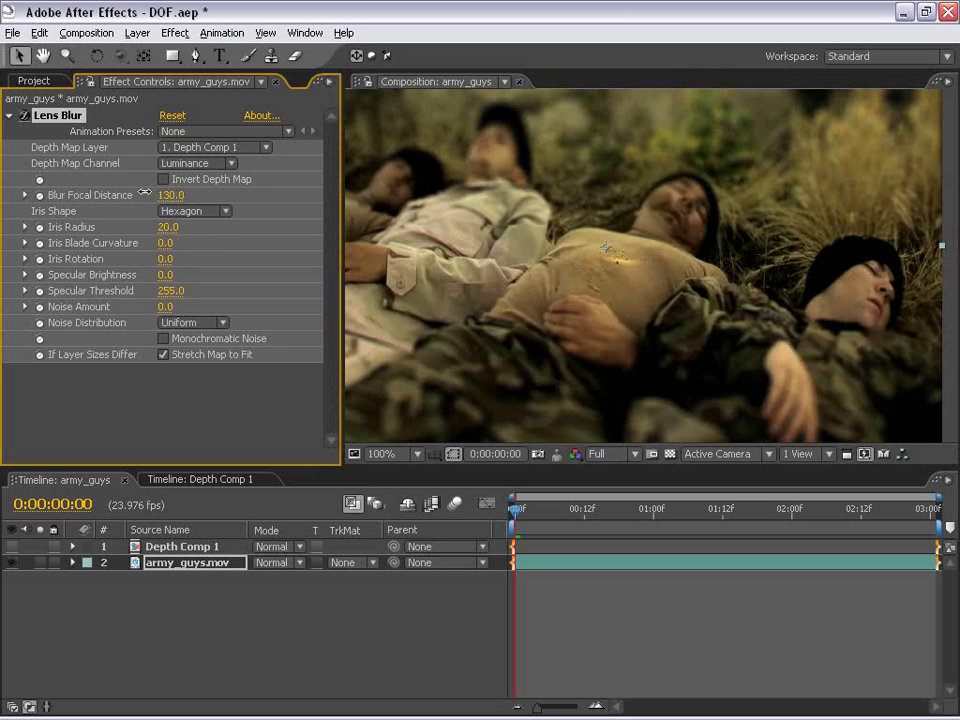
Adjust the Blur Focal Distance to 76.5 to focus on the men lying farther back
{"action": "left_click_drag", "start_coordinate": [145, 192], "coordinate": [70, 192]}
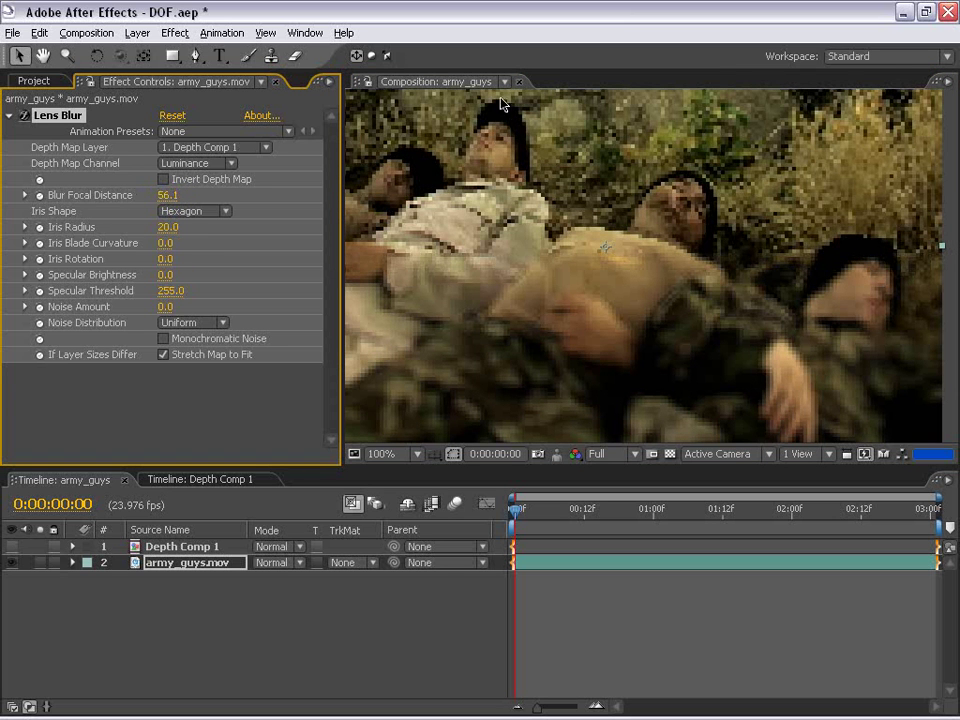
{"action": "key", "text": "space"}
{"action": "left_click_drag", "start_coordinate": [573, 161], "coordinate": [618, 254]}
{"action": "left_click_drag", "start_coordinate": [165, 195], "coordinate": [175, 200]}
{"action": "key", "text": "v"}
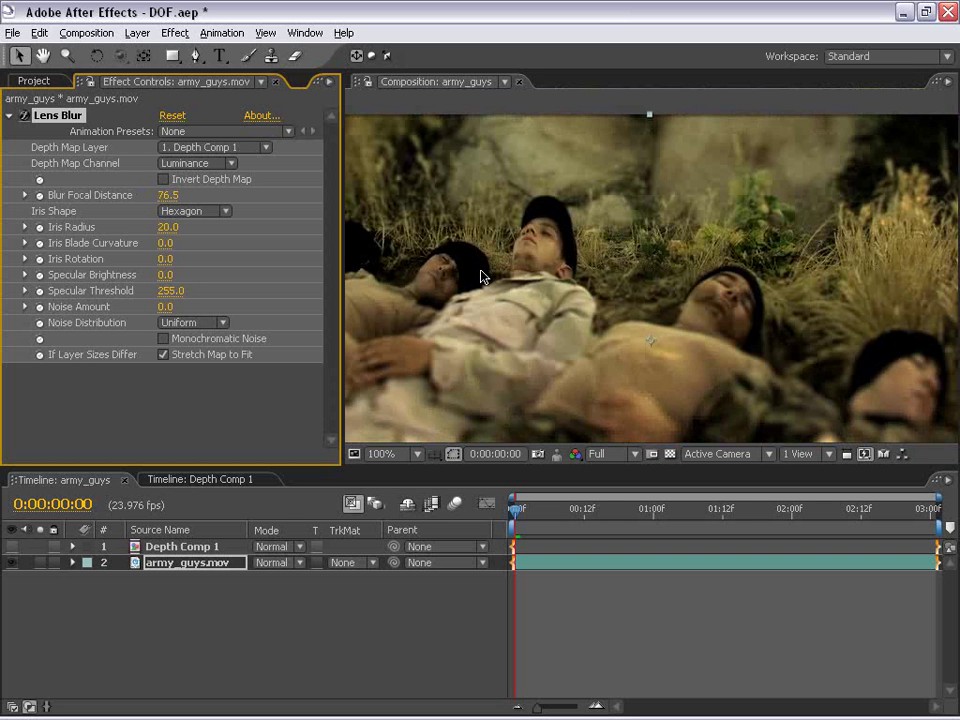
Examine the whole army_guys frame in an enlarged viewer at 100% to judge the background focus and foreground blur
{"action": "key", "text": "space"}
{"action": "left_click_drag", "start_coordinate": [692, 390], "coordinate": [677, 315]}
{"action": "key", "text": "comma"}
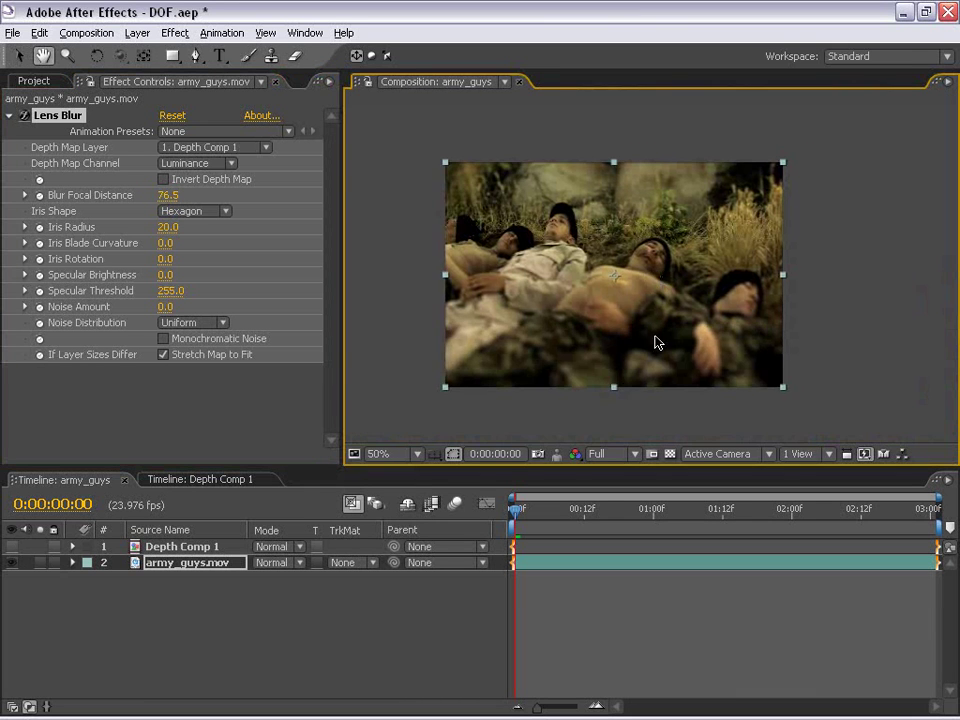
{"action": "key", "text": "grave"}
{"action": "key", "text": "period"}
{"action": "key", "text": "space"}
{"action": "left_click_drag", "start_coordinate": [490, 408], "coordinate": [566, 335]}
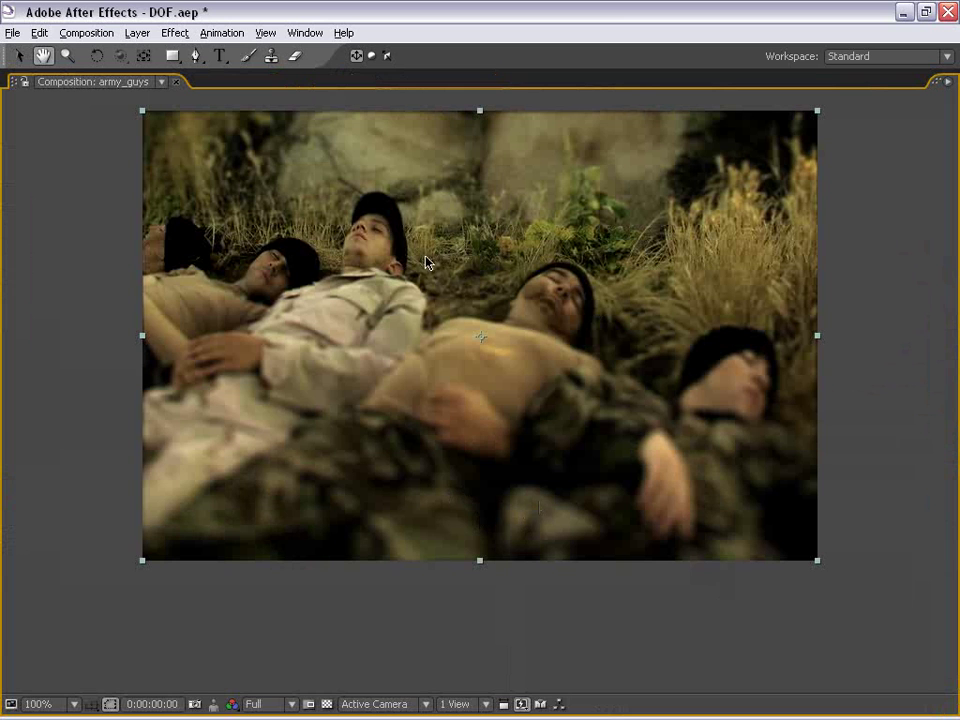
{"action": "key", "text": "grave"}
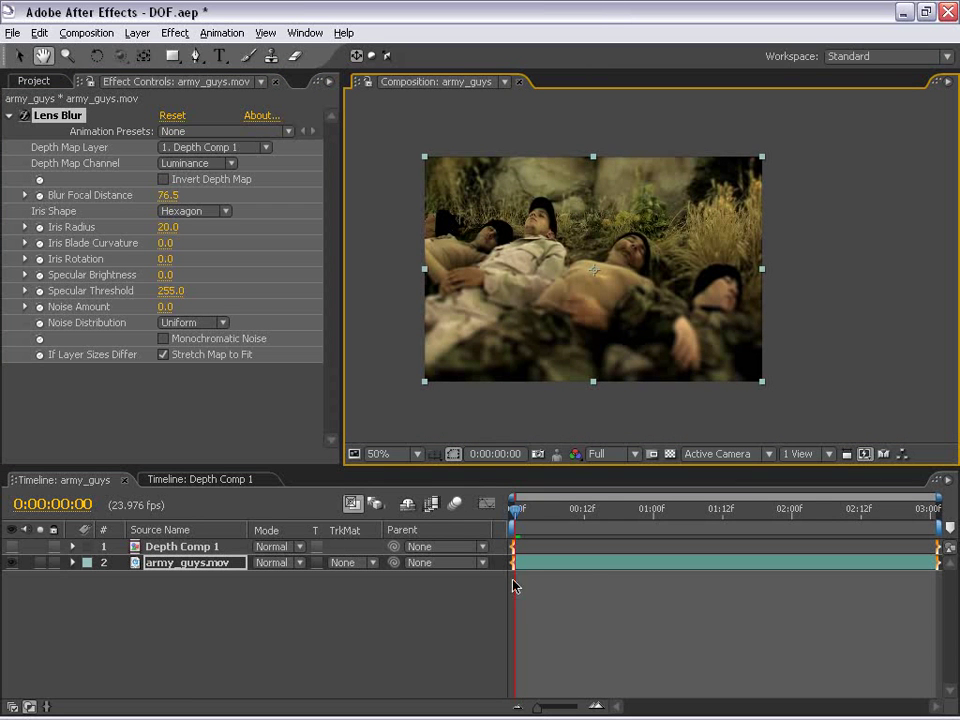
At 0:00:02:05, enable keyframing for Blur Focal Distance with a keyframe of 76.5 and check the focus at 100%
{"action": "left_click", "coordinate": [538, 510]}
{"action": "left_click_drag", "start_coordinate": [612, 513], "coordinate": [818, 515]}
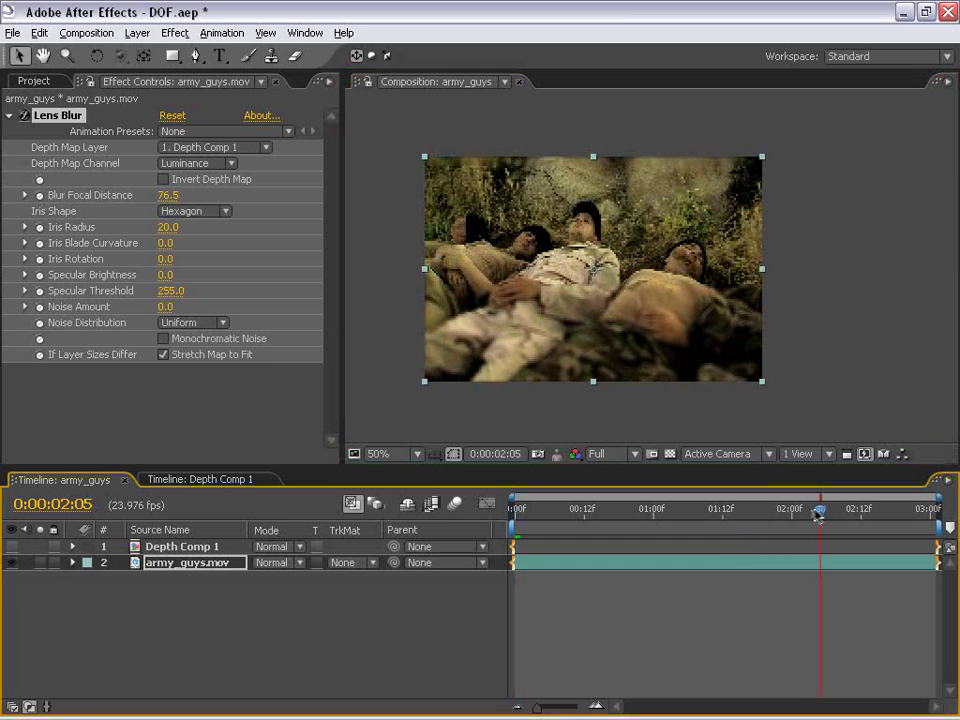
{"action": "left_click", "coordinate": [39, 195]}
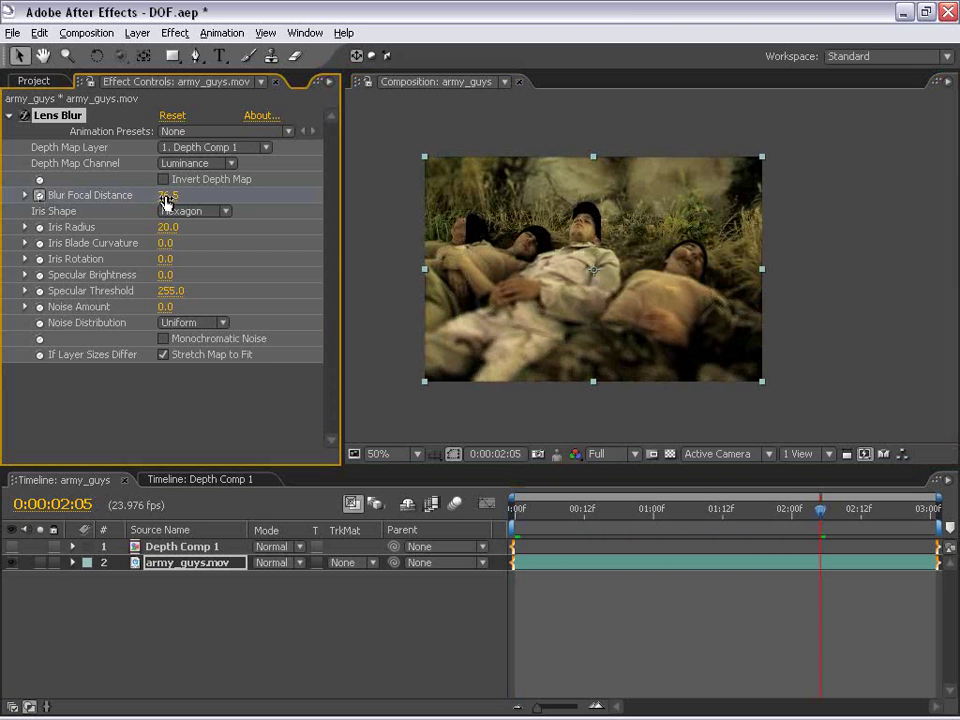
{"action": "scroll", "coordinate": [529, 270], "scroll_direction": "up", "scroll_amount": 1}
{"action": "key", "text": "space"}
{"action": "left_click_drag", "start_coordinate": [510, 228], "coordinate": [567, 253]}
{"action": "scroll", "coordinate": [591, 288], "scroll_direction": "down", "scroll_amount": 1}
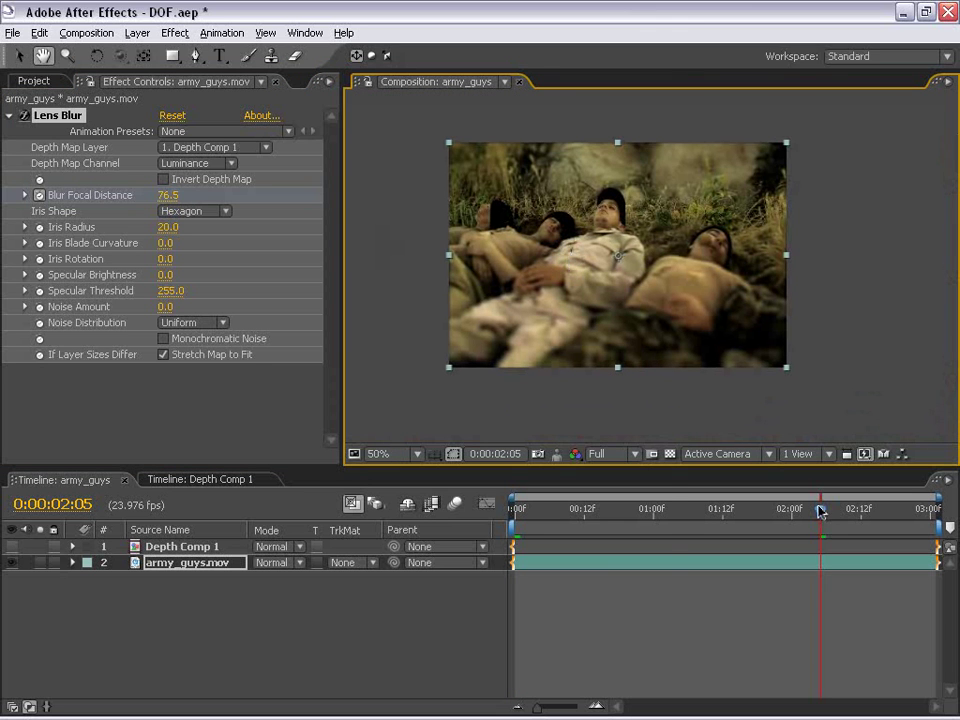
At 0:00:00:14, keyframe the Blur Focal Distance at 211.6 and check the foreground focus in an enlarged viewer
{"action": "left_click", "coordinate": [658, 512]}
{"action": "left_click_drag", "start_coordinate": [640, 528], "coordinate": [595, 522]}
{"action": "left_click_drag", "start_coordinate": [178, 201], "coordinate": [200, 192]}
{"action": "scroll", "coordinate": [651, 328], "scroll_direction": "up", "scroll_amount": 2}
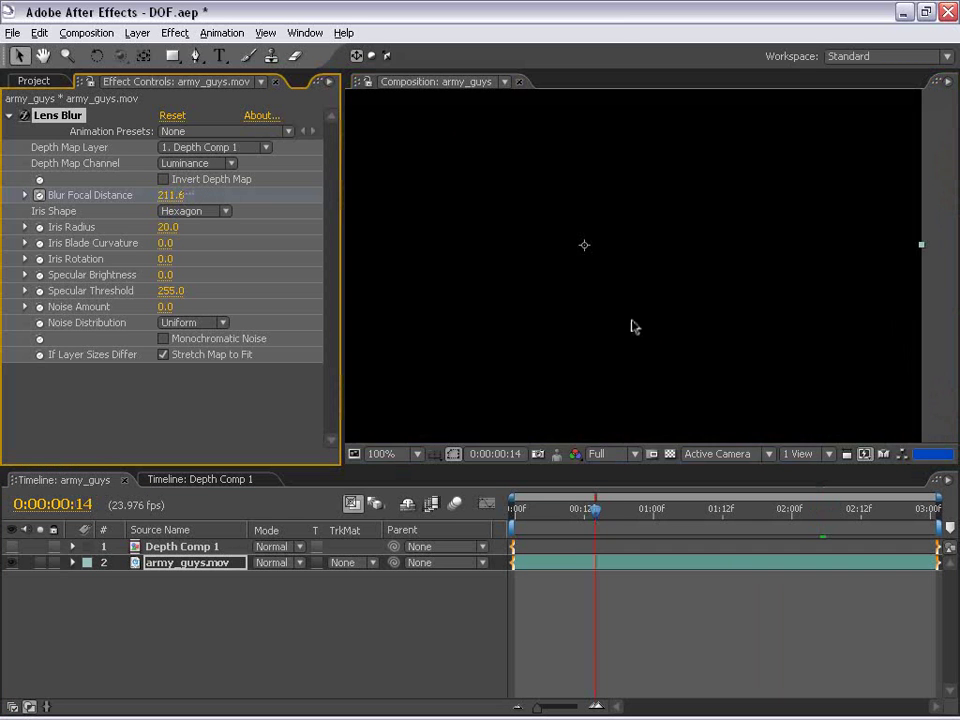
{"action": "scroll", "coordinate": [590, 333], "scroll_direction": "down", "scroll_amount": 1}
{"action": "scroll", "coordinate": [590, 328], "scroll_direction": "up", "scroll_amount": 1}
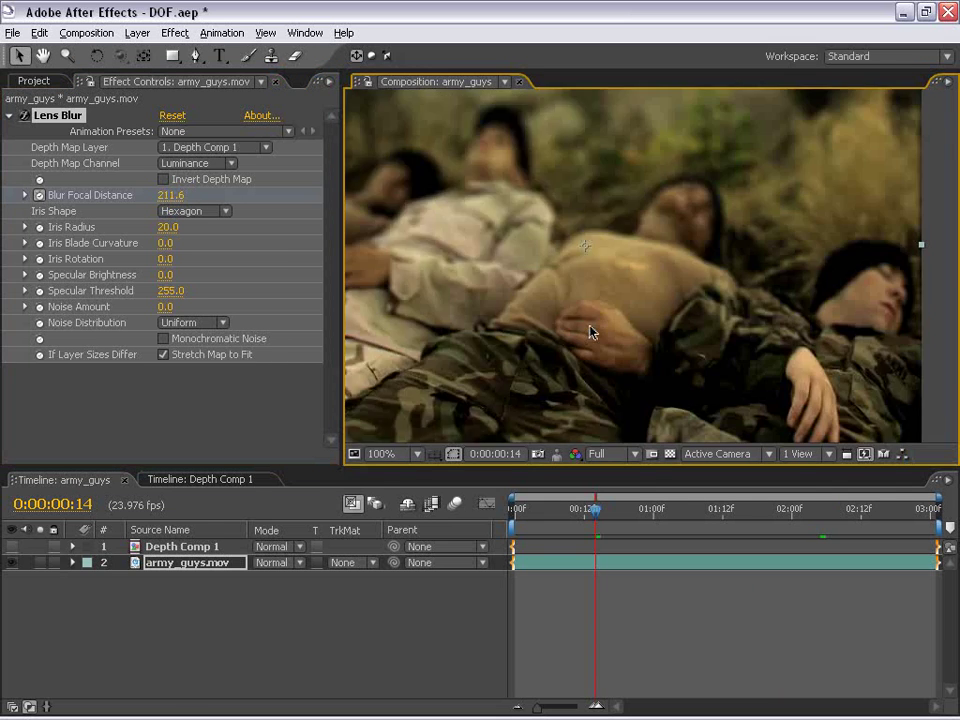
{"action": "key", "text": "grave"}
{"action": "left_click_drag", "start_coordinate": [517, 503], "coordinate": [604, 447]}
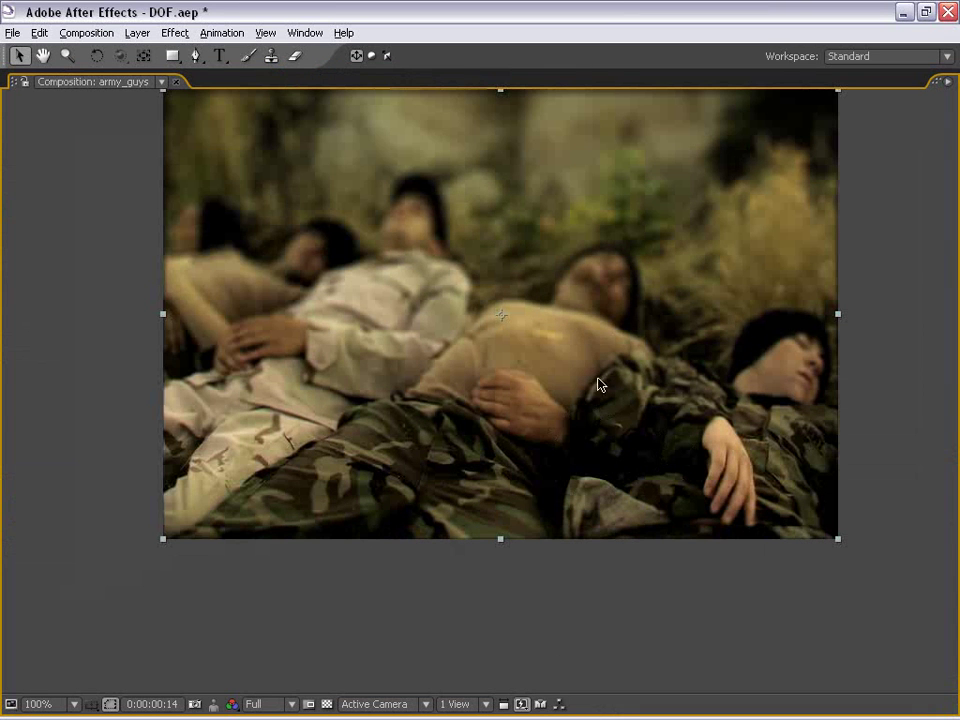
{"action": "key", "text": "grave"}
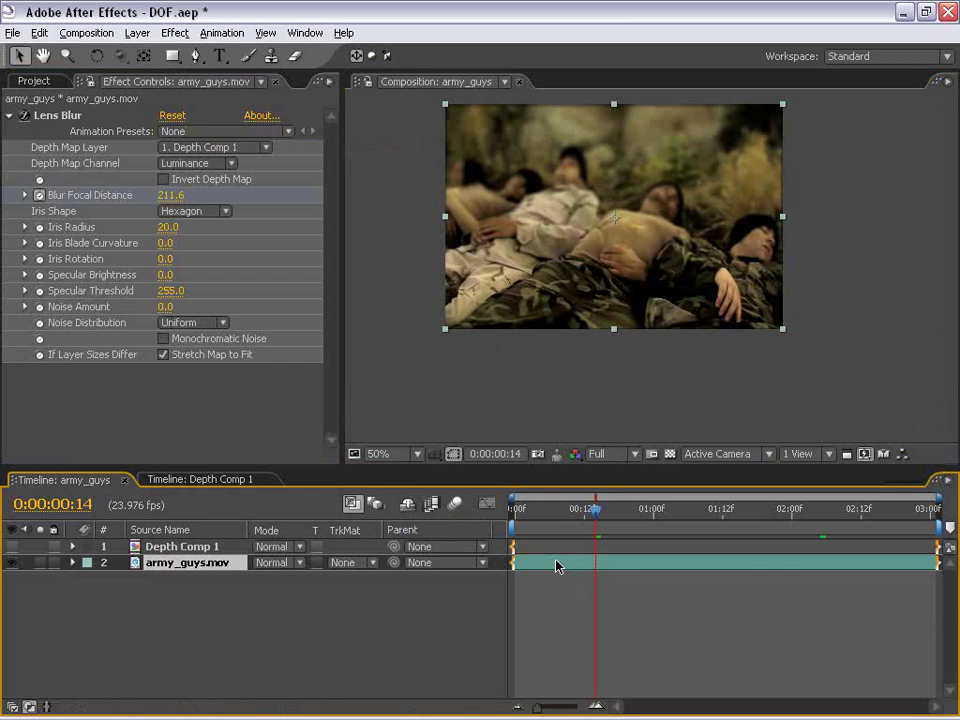
Reveal the animated properties of army_guys.mov and apply Easy Ease to both Blur Focal Distance keyframes
{"action": "key", "text": "u"}
{"action": "left_click", "coordinate": [580, 642]}
{"action": "left_click", "coordinate": [577, 511]}
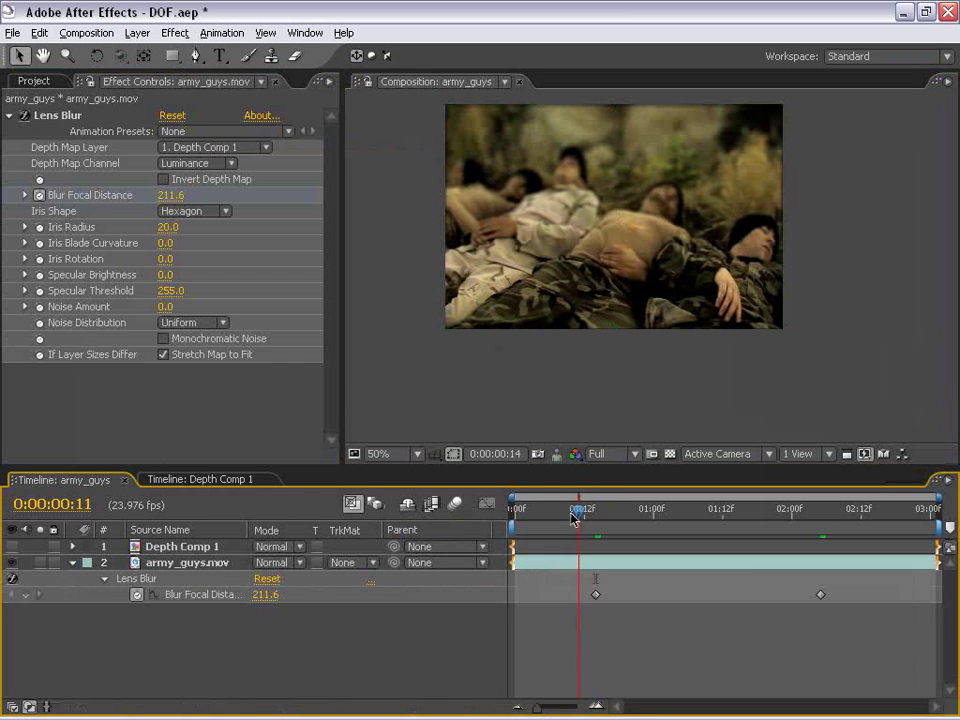
{"action": "left_click_drag", "start_coordinate": [853, 607], "coordinate": [574, 614]}
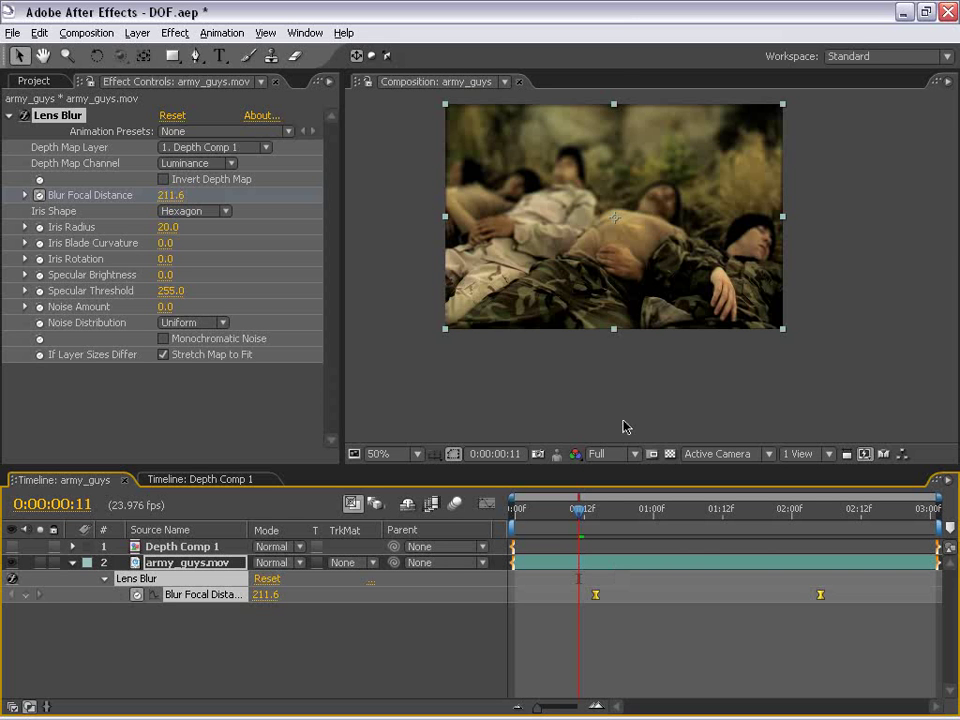
Preview the animated focus shift across the army_guys composition in an enlarged viewer at 100%
{"action": "left_click_drag", "start_coordinate": [675, 169], "coordinate": [712, 196]}
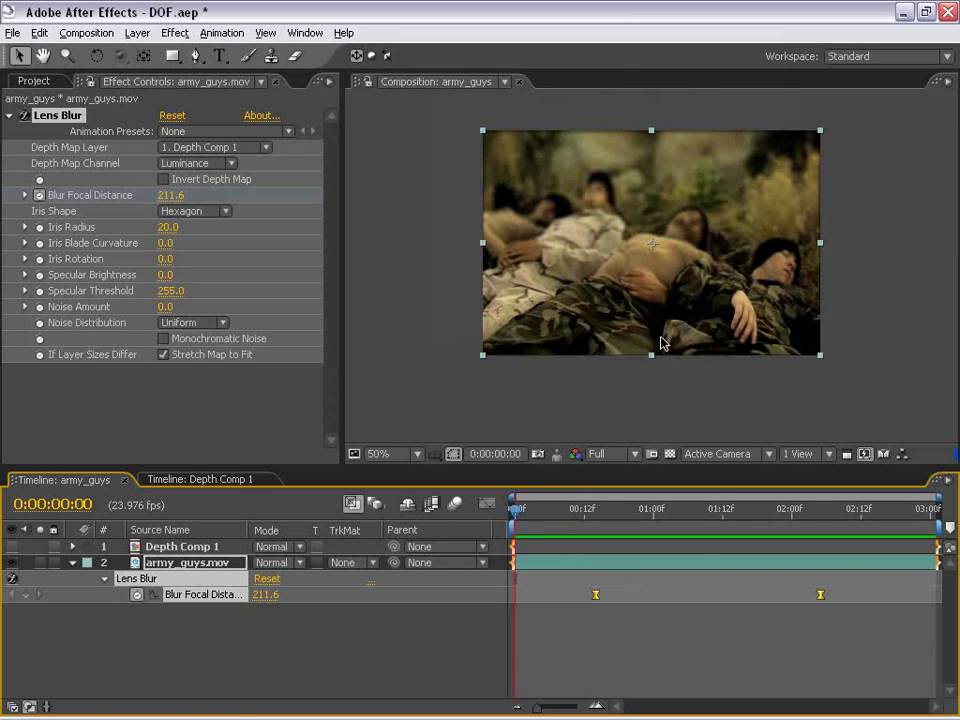
{"action": "key", "text": "grave"}
{"action": "scroll", "coordinate": [585, 385], "scroll_direction": "up", "scroll_amount": 1}
{"action": "key", "text": "space"}
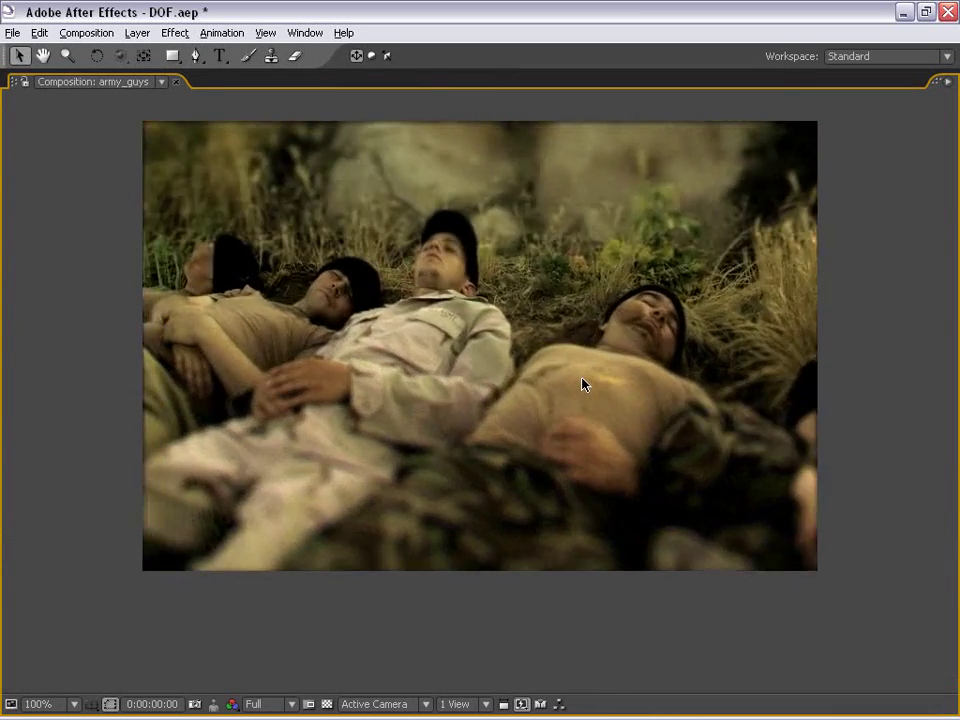
{"action": "key", "text": "grave"}
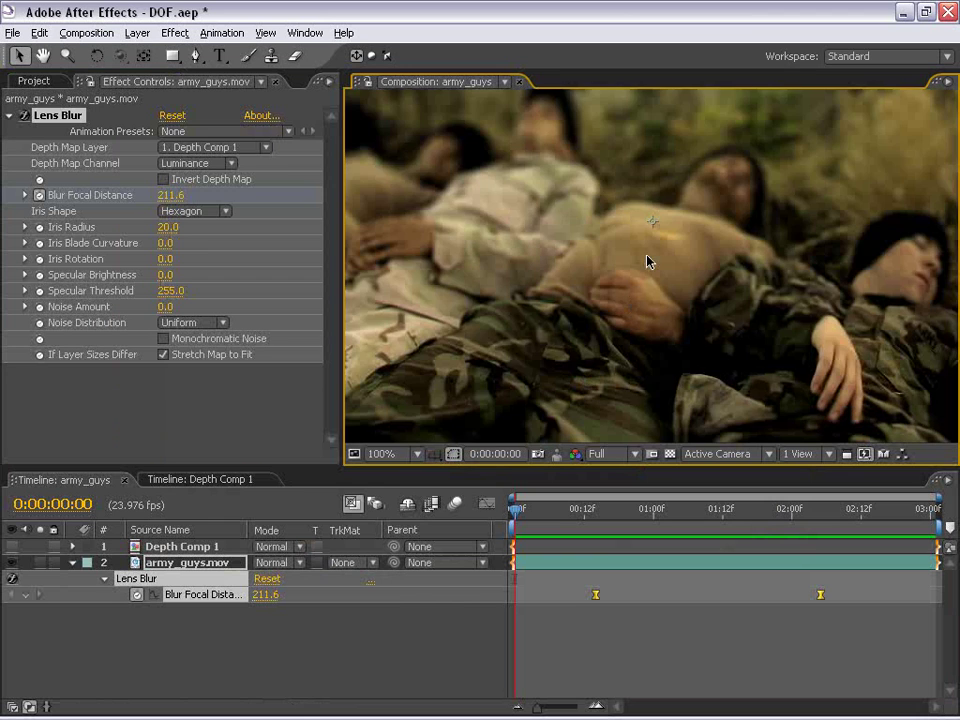
{"action": "scroll", "coordinate": [672, 252], "scroll_direction": "down", "scroll_amount": 1}
{"action": "left_click_drag", "start_coordinate": [676, 251], "coordinate": [633, 283]}
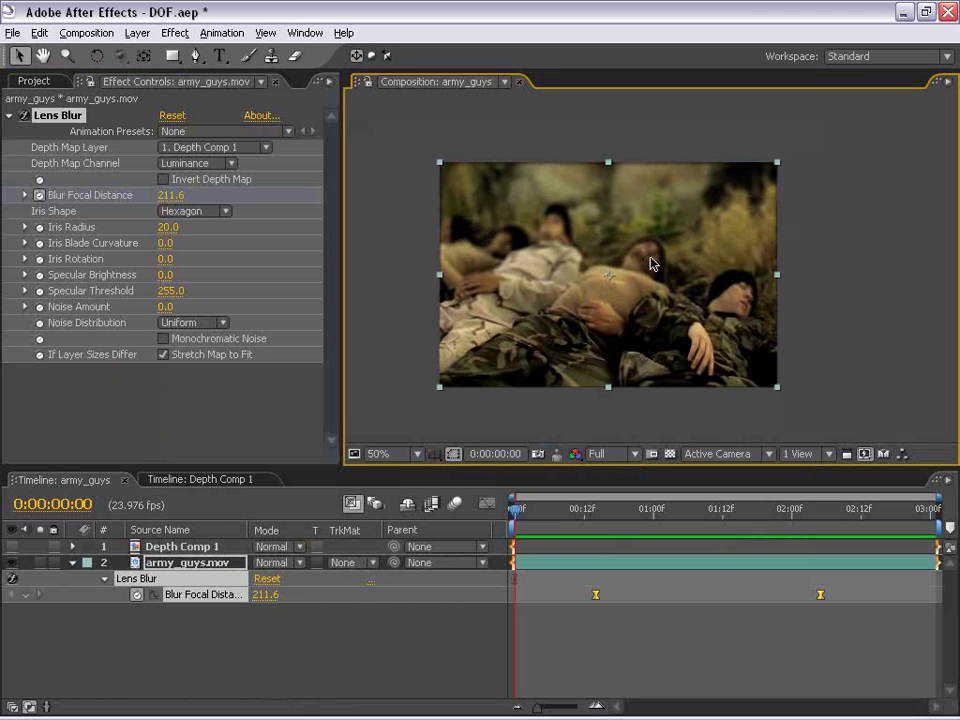